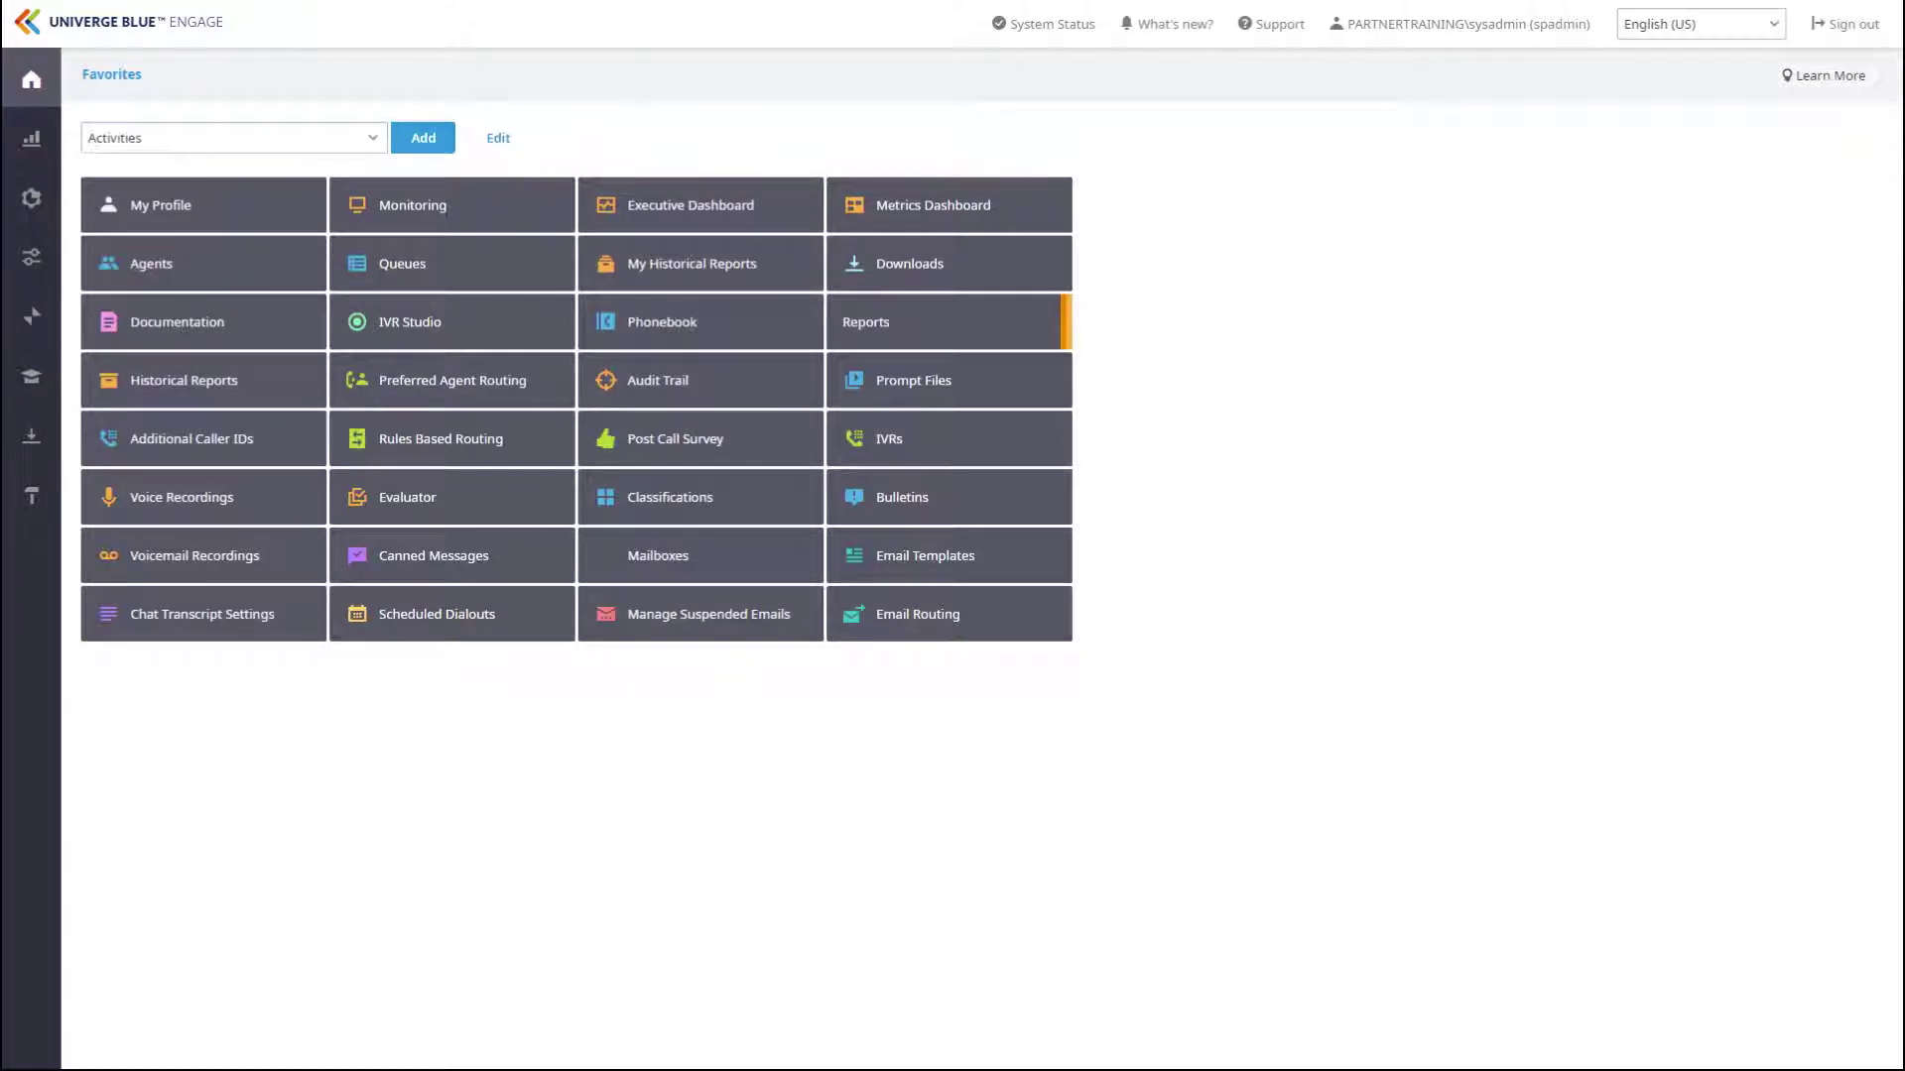
Check the agent's queue skills on the Agents page, then return to its General Information.
{"action": "left_click", "coordinate": [189, 281]}
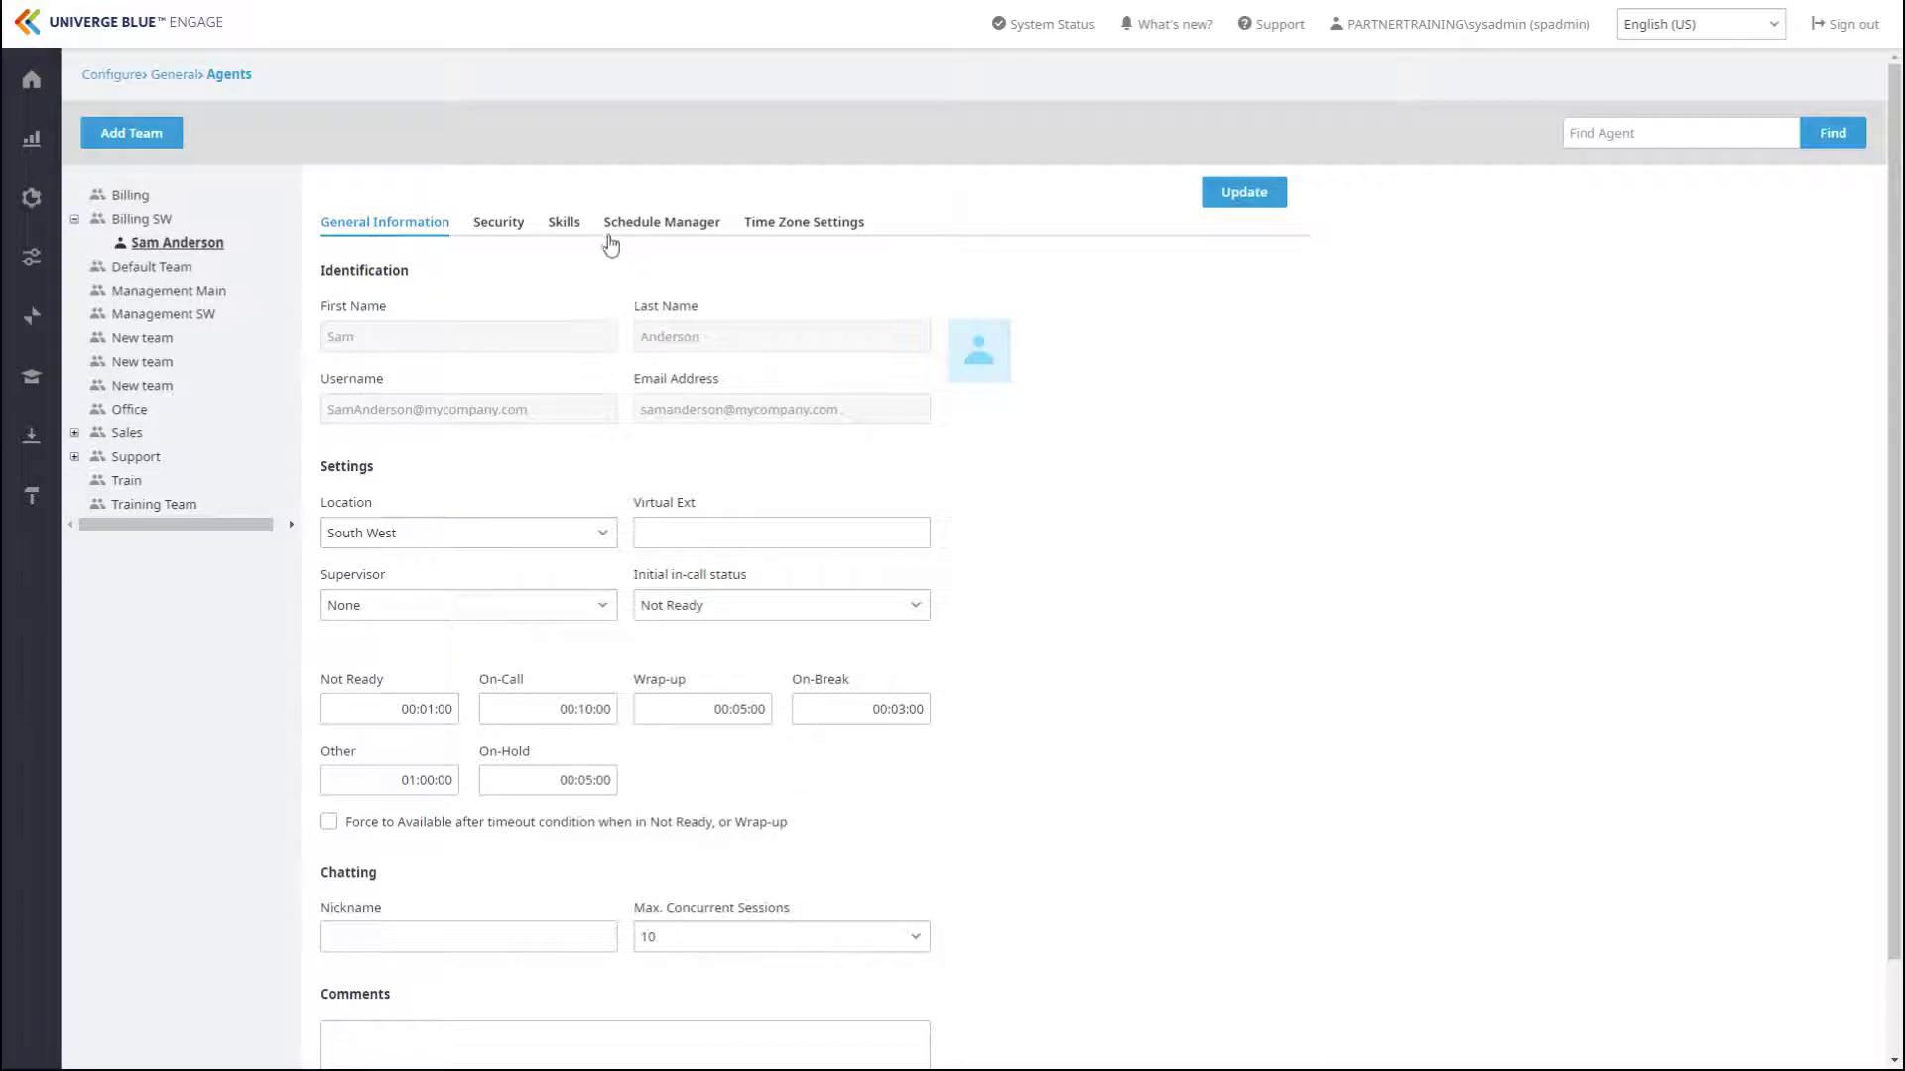
{"action": "left_click", "coordinate": [562, 221]}
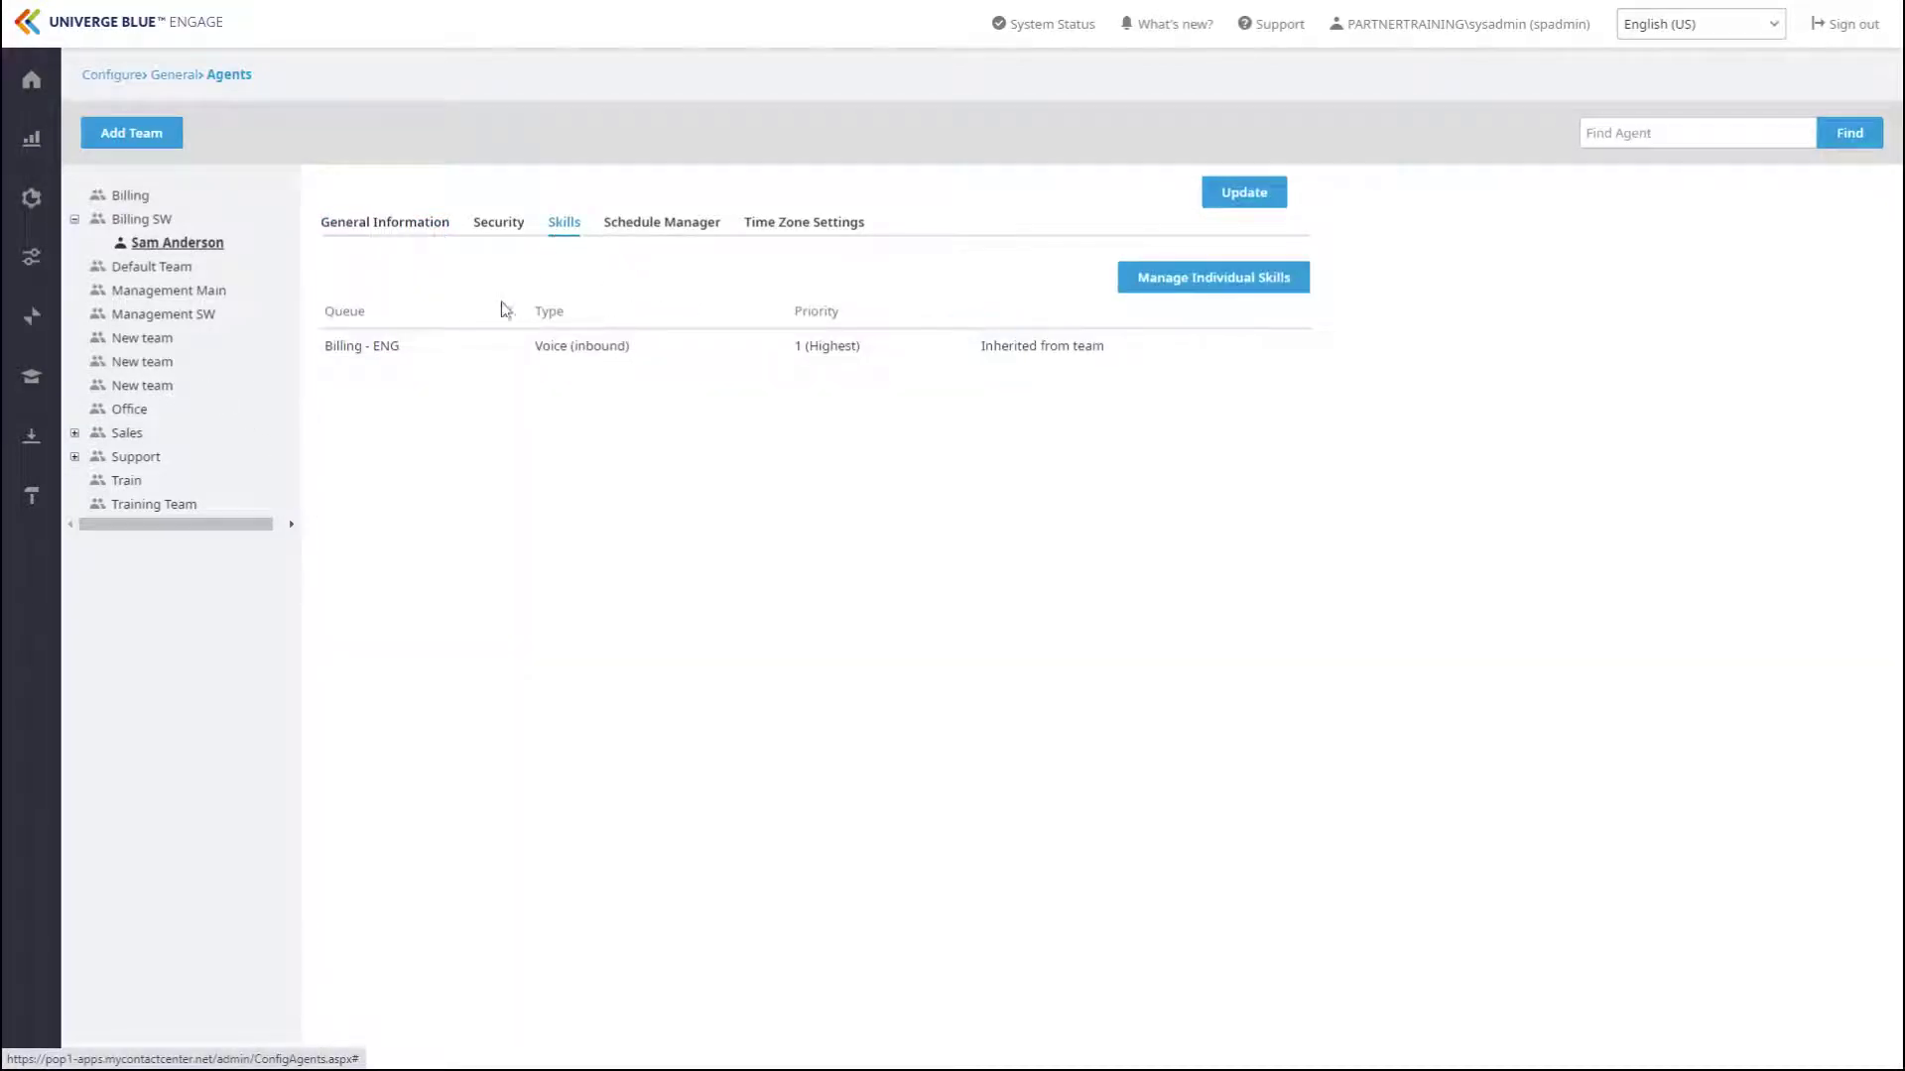
{"action": "left_click", "coordinate": [407, 228]}
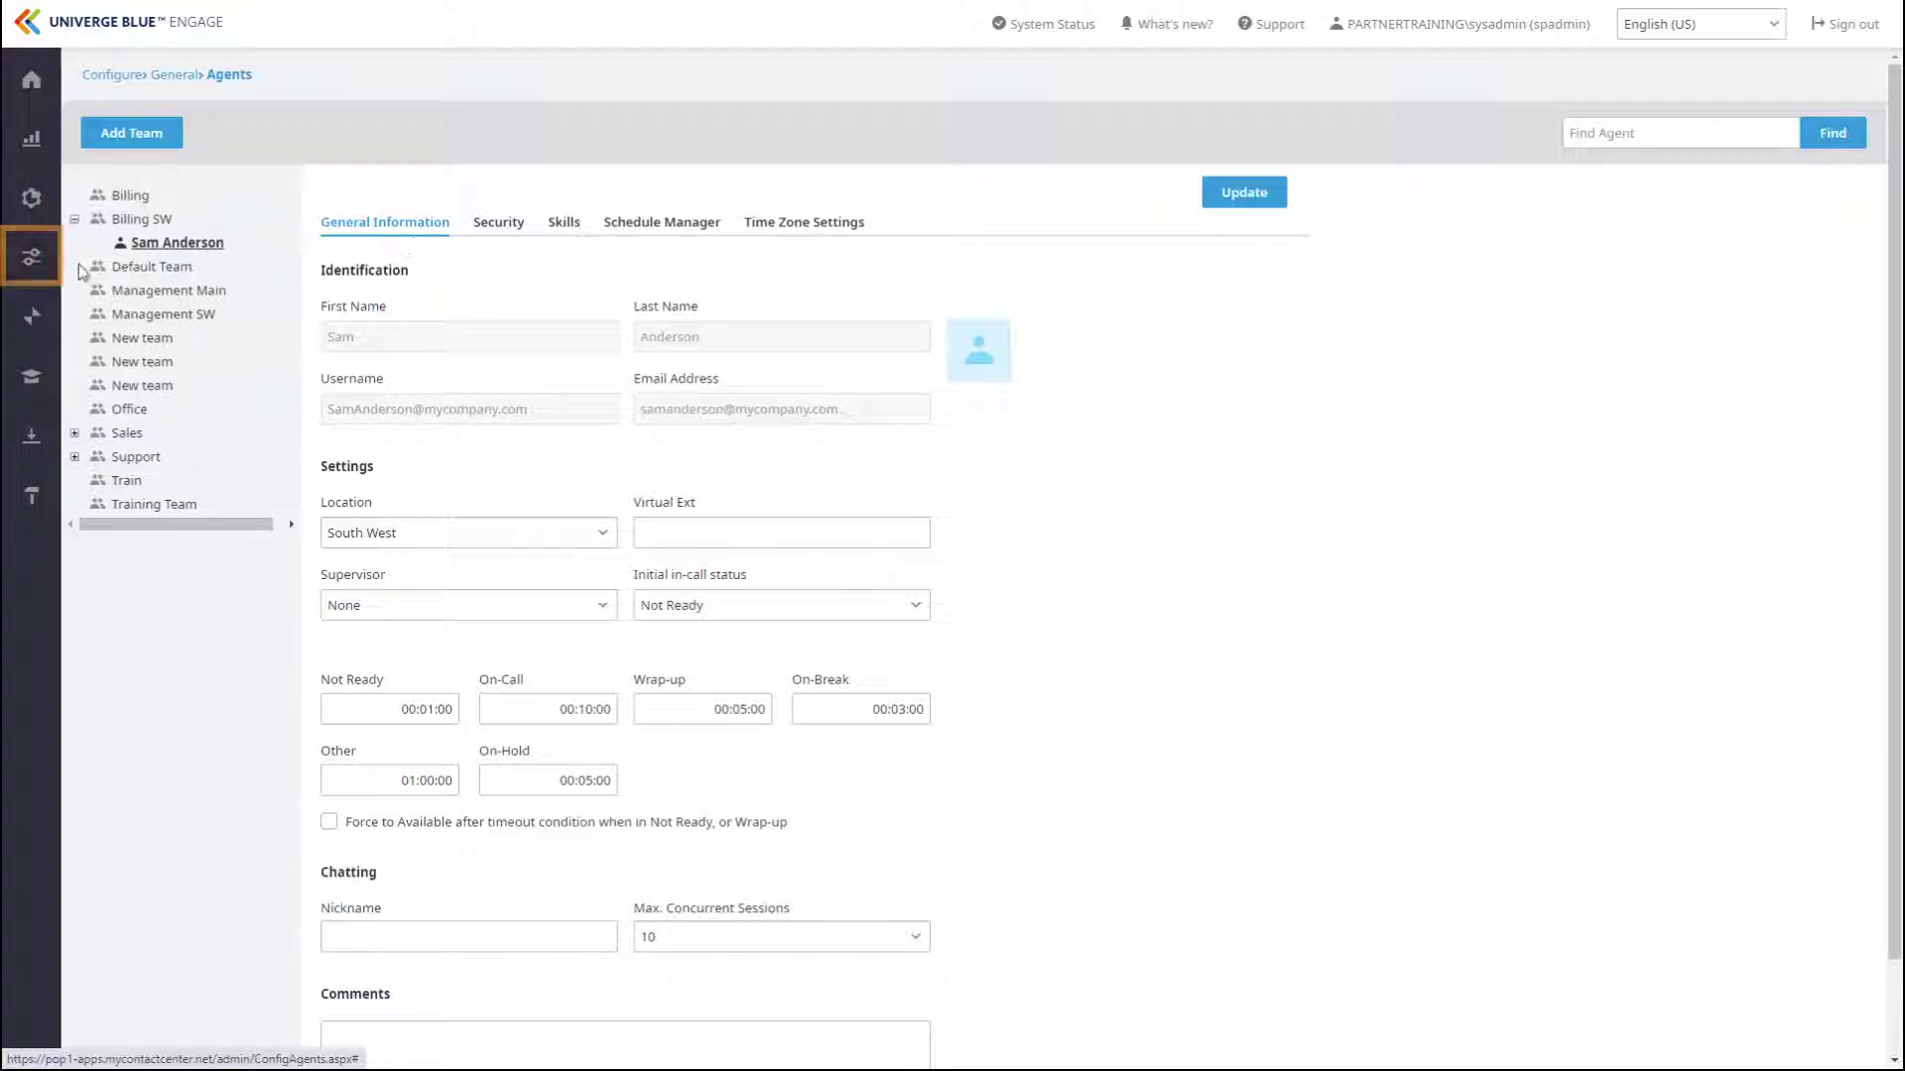
Open the Inbound Chat canned messages, view the New Training group, then show the Billing group.
{"action": "left_click", "coordinate": [42, 266]}
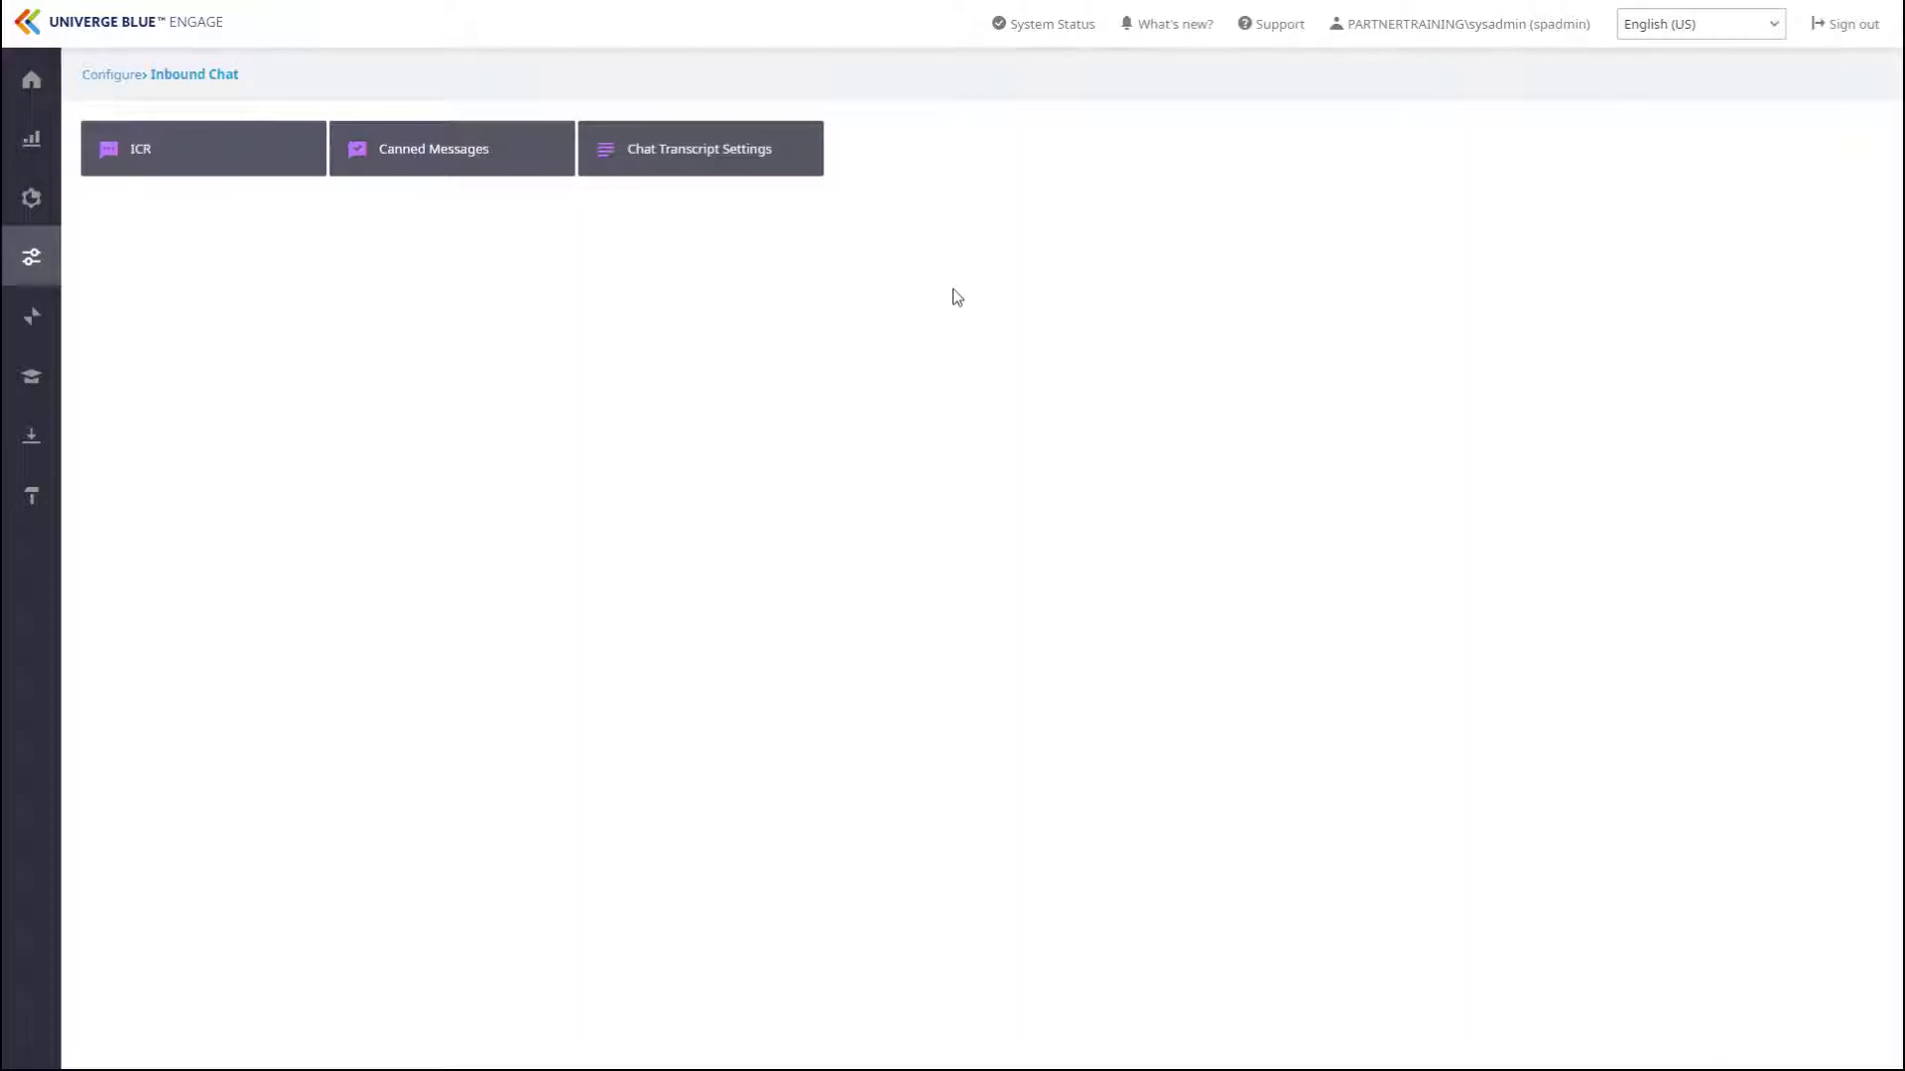
{"action": "left_click", "coordinate": [517, 169]}
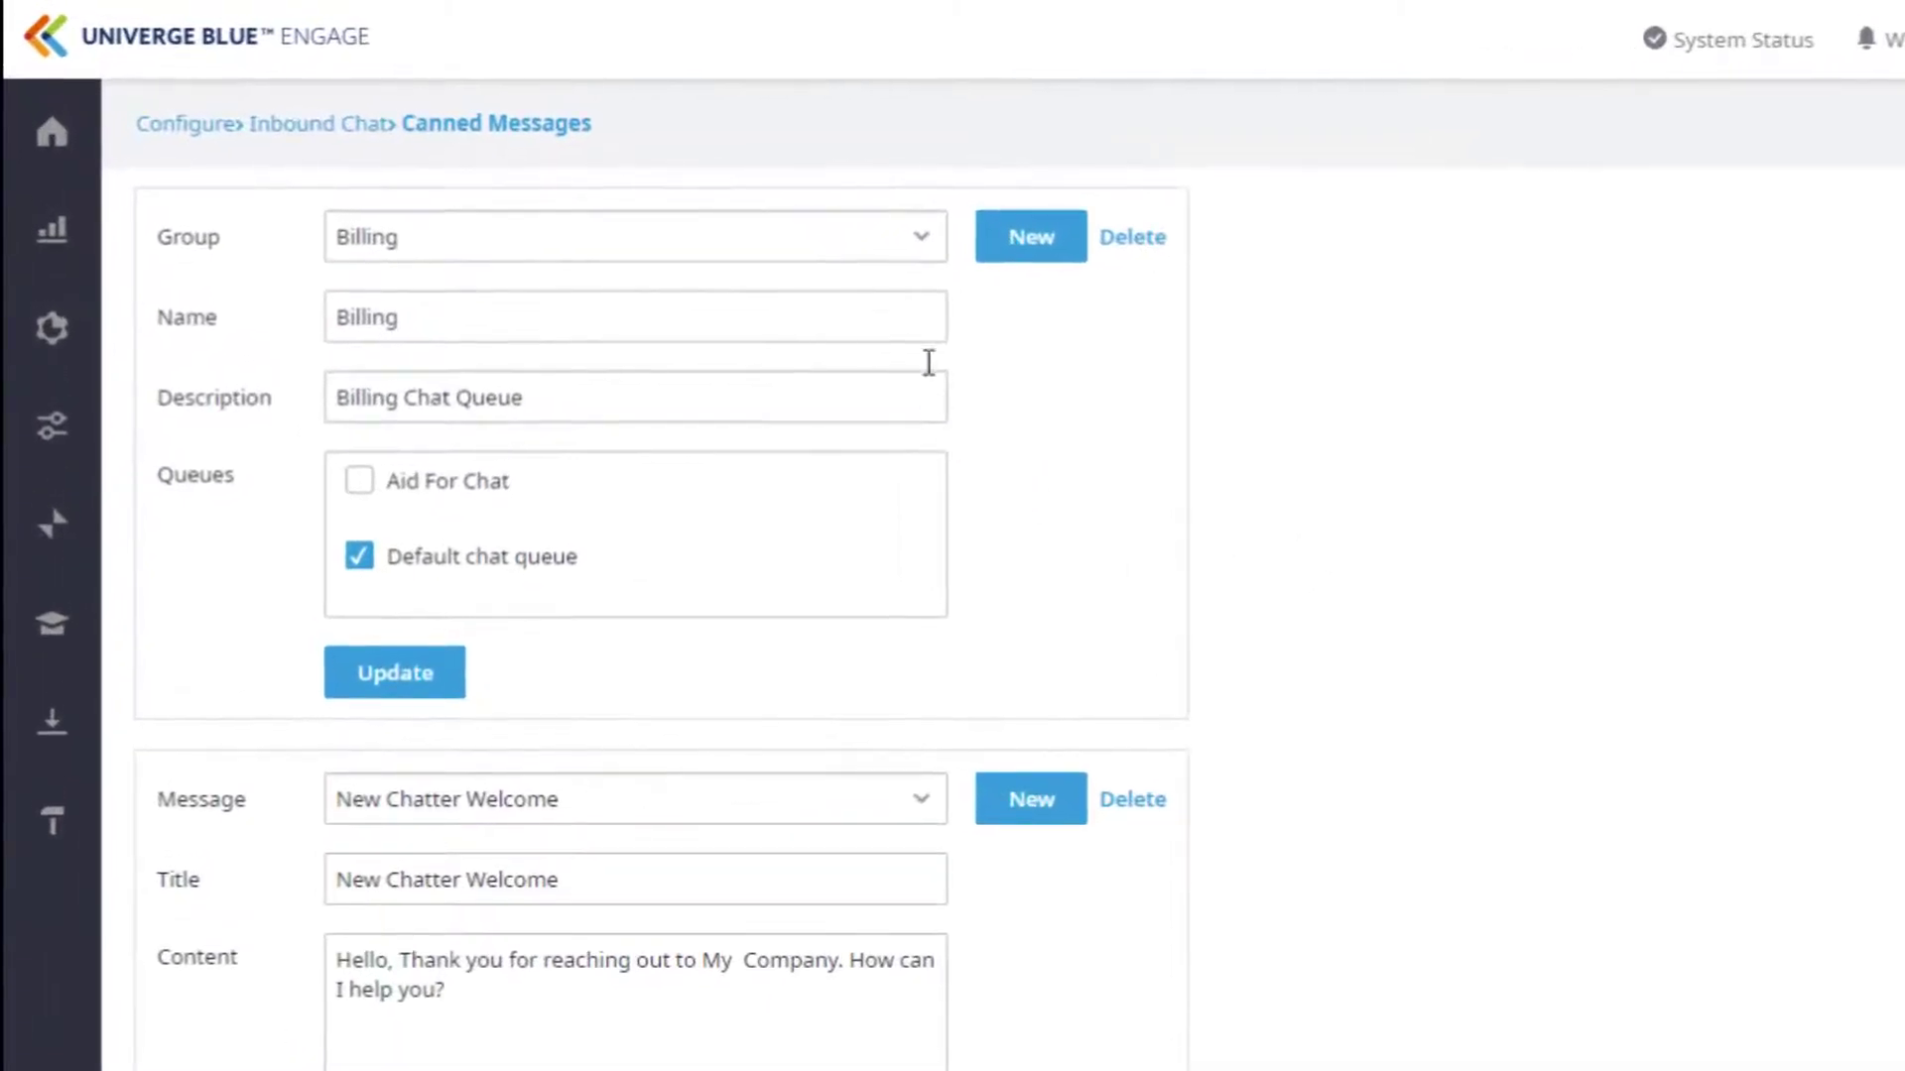
{"action": "left_click", "coordinate": [925, 239]}
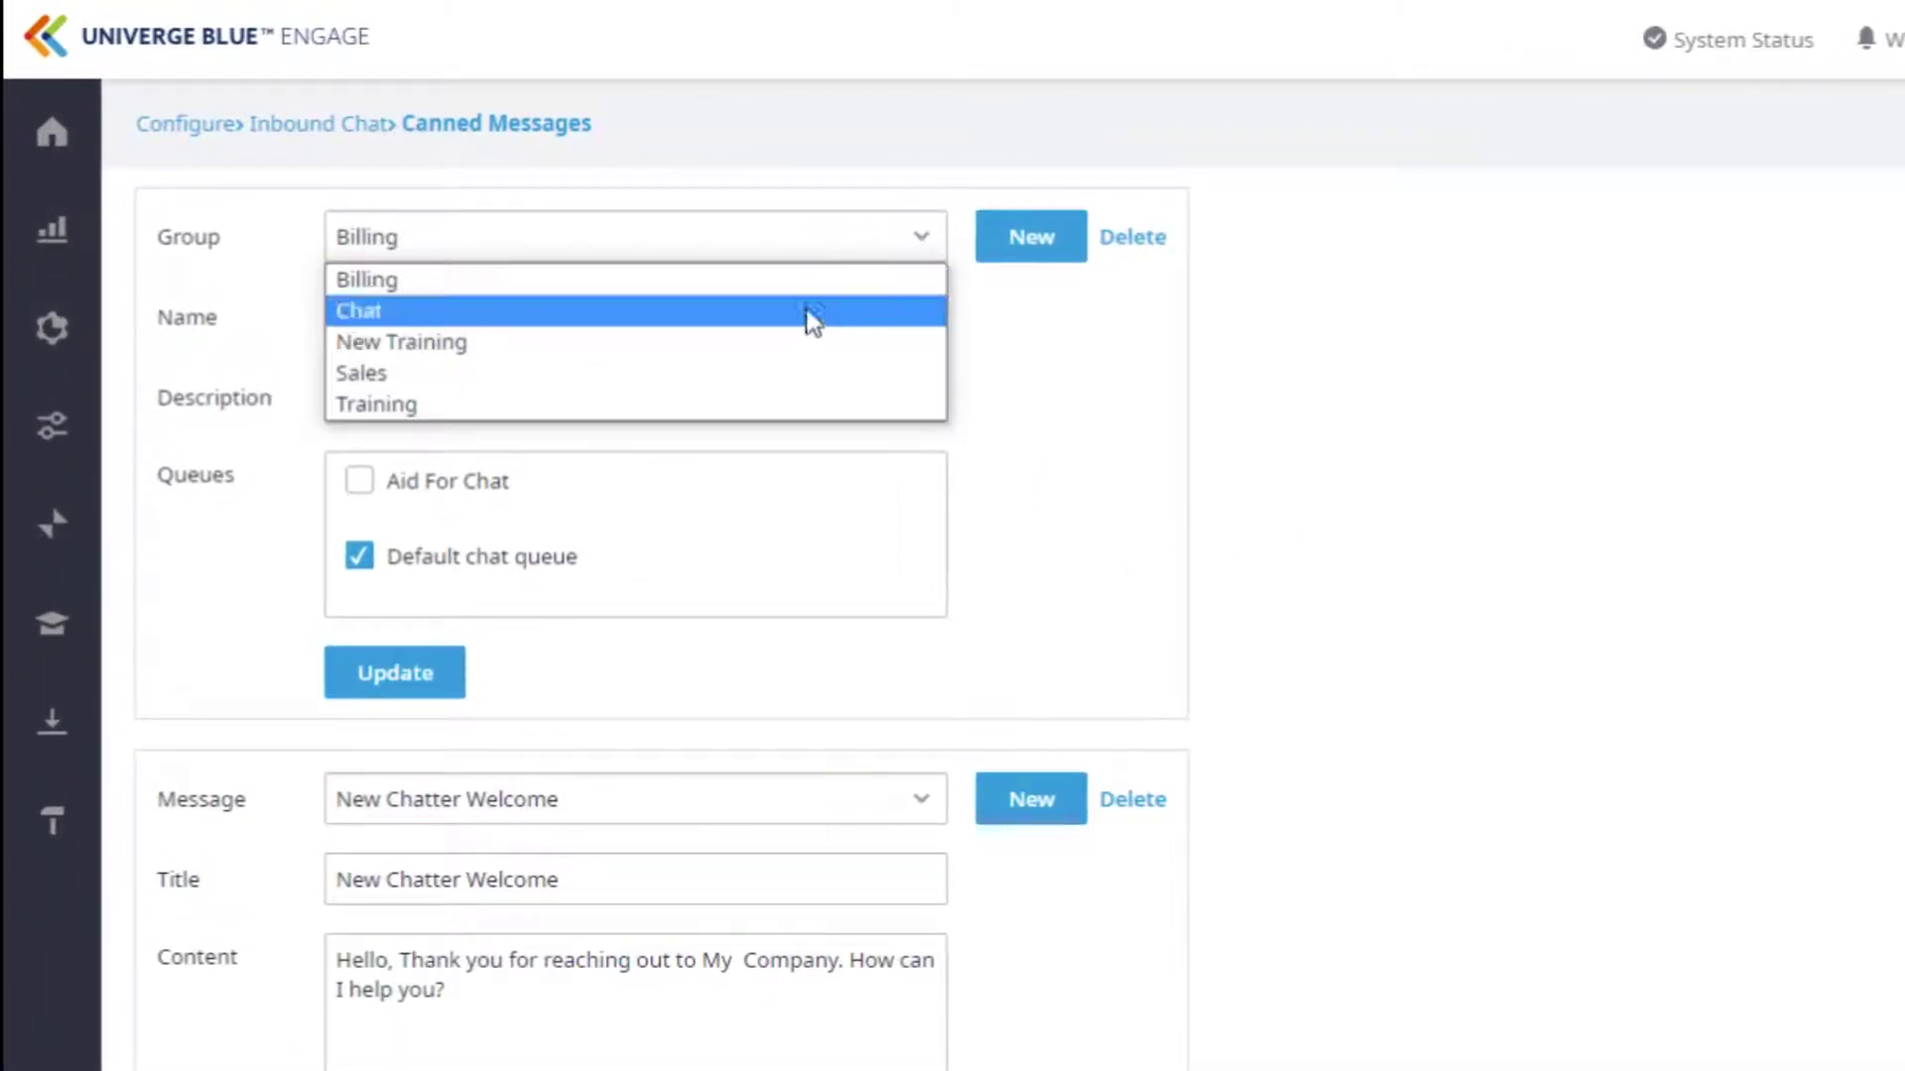
{"action": "left_click", "coordinate": [772, 344]}
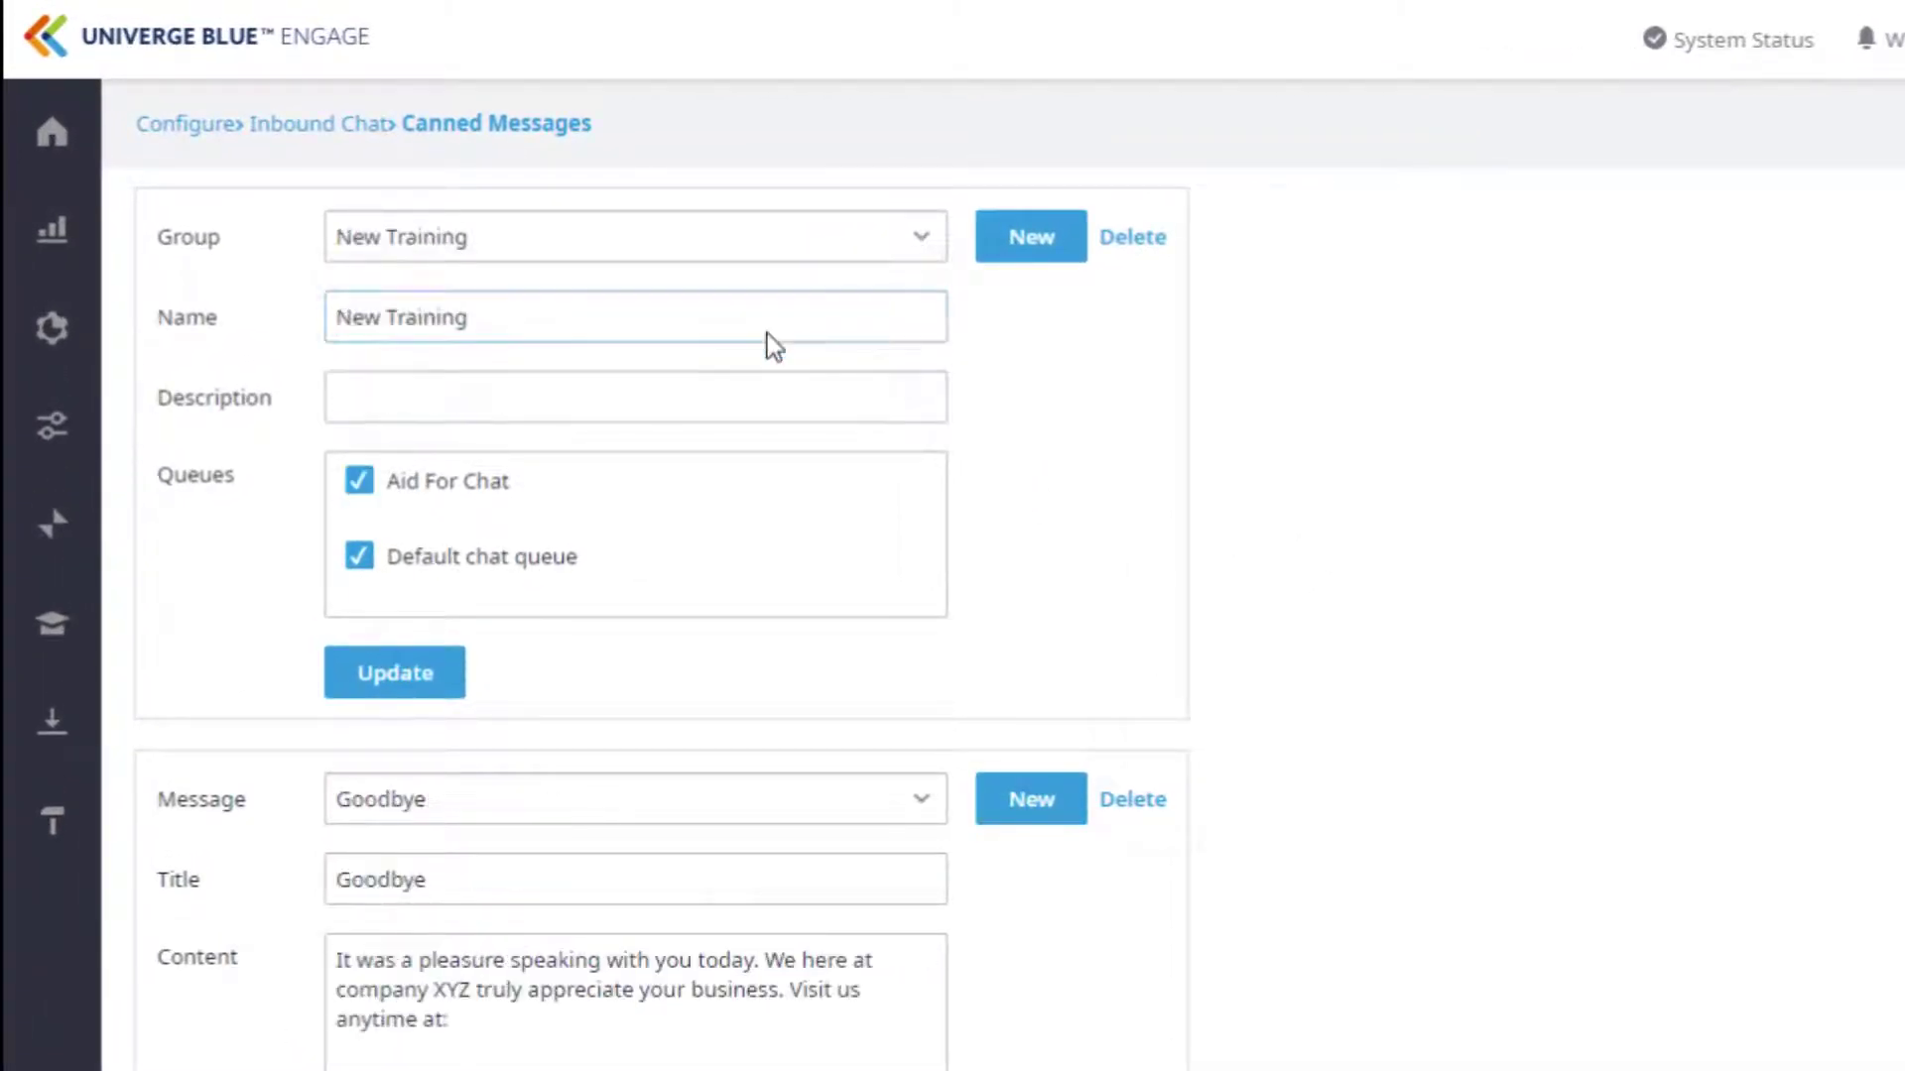
{"action": "left_click", "coordinate": [920, 231]}
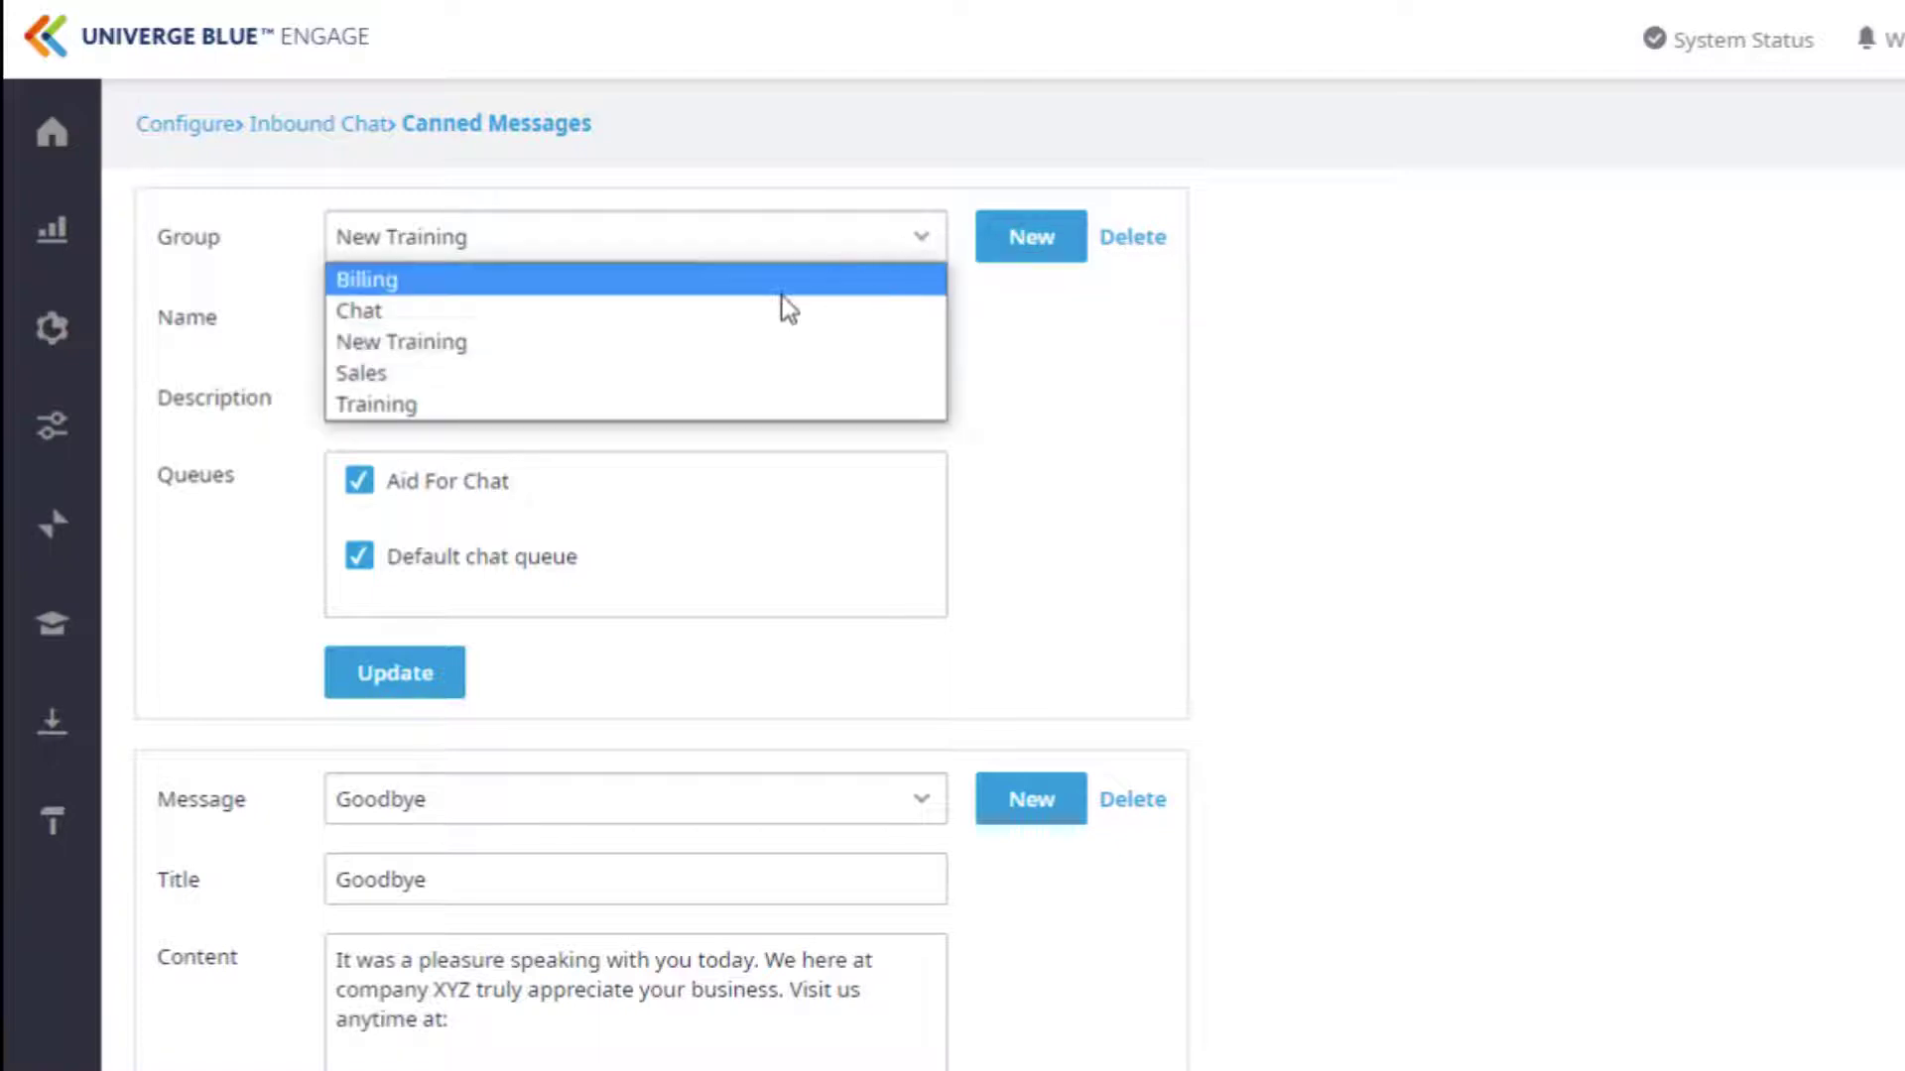
{"action": "left_click", "coordinate": [718, 285]}
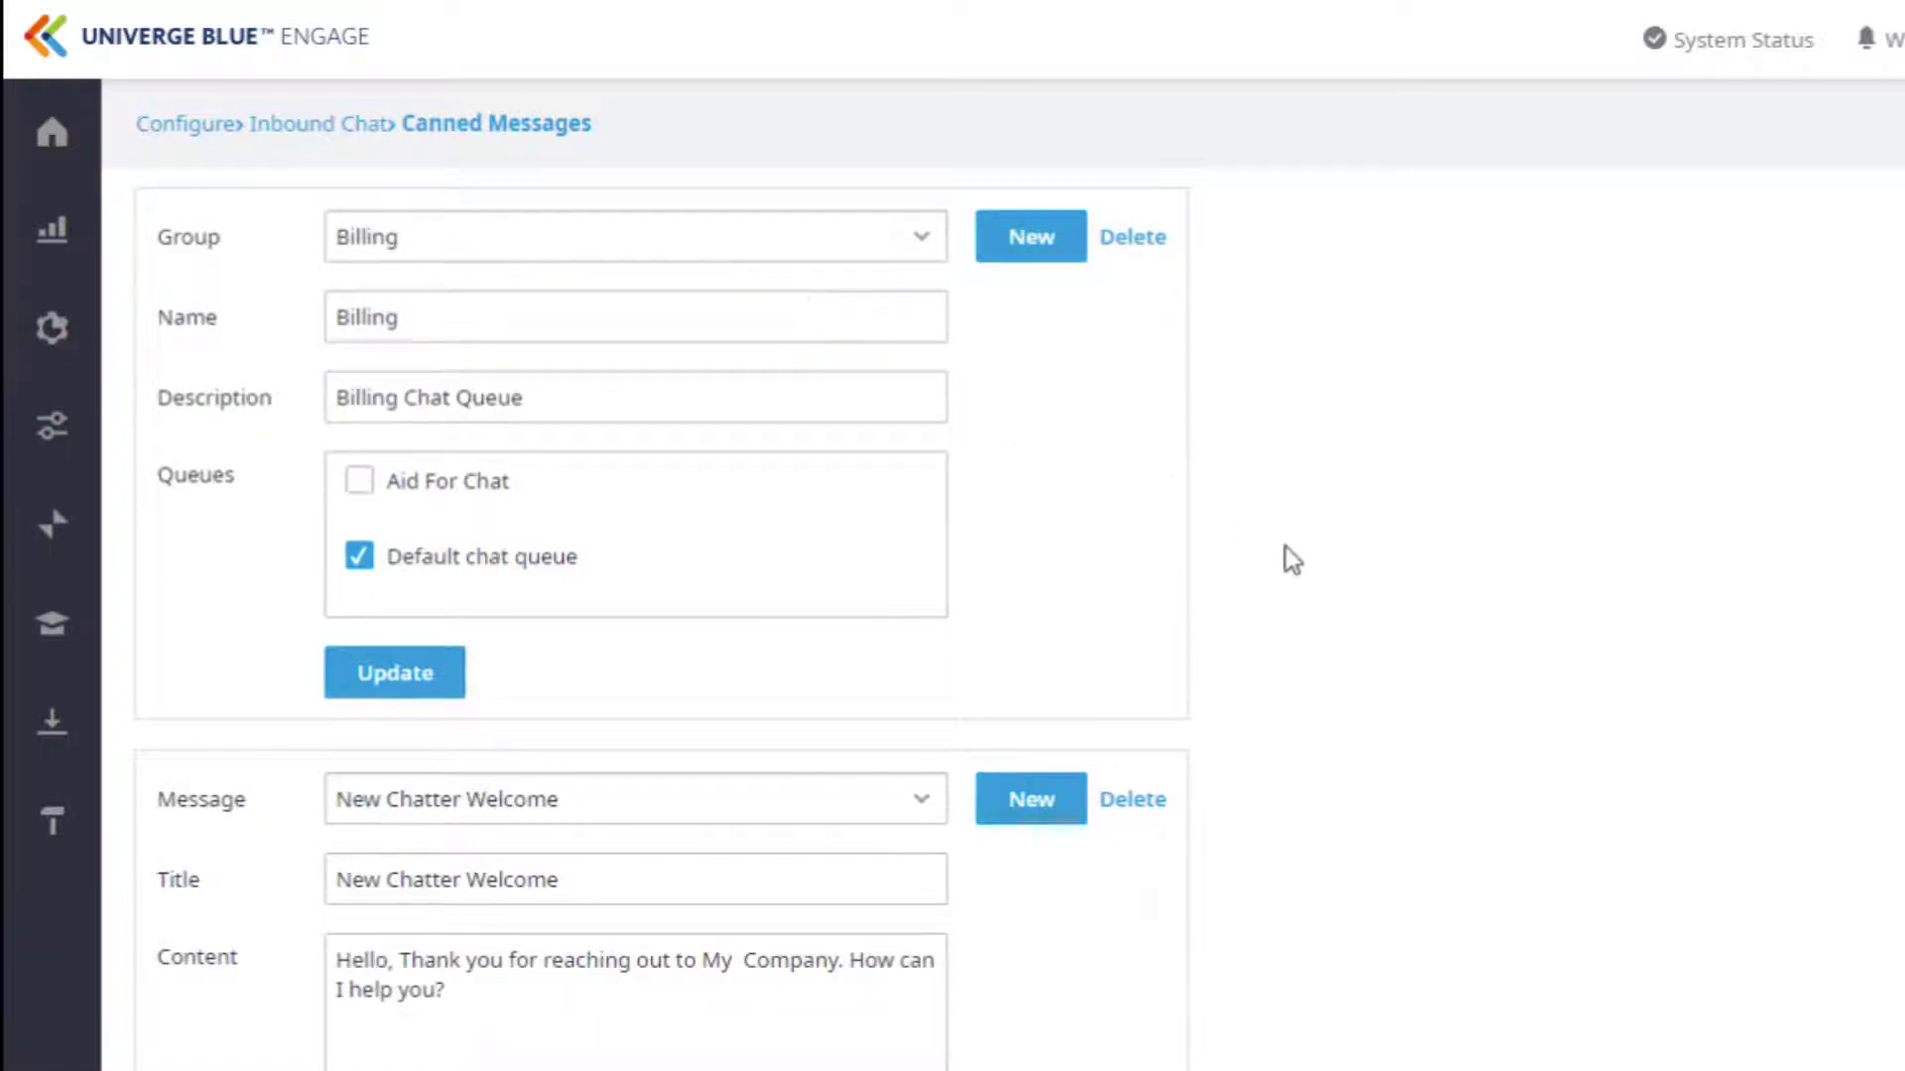
Edit the Take your time message to read 'Please, take your time. Thank you very much.' and update it.
{"action": "scroll", "coordinate": [1296, 552], "scroll_direction": "down", "scroll_amount": 7}
{"action": "left_click", "coordinate": [923, 91]}
{"action": "left_click", "coordinate": [763, 202]}
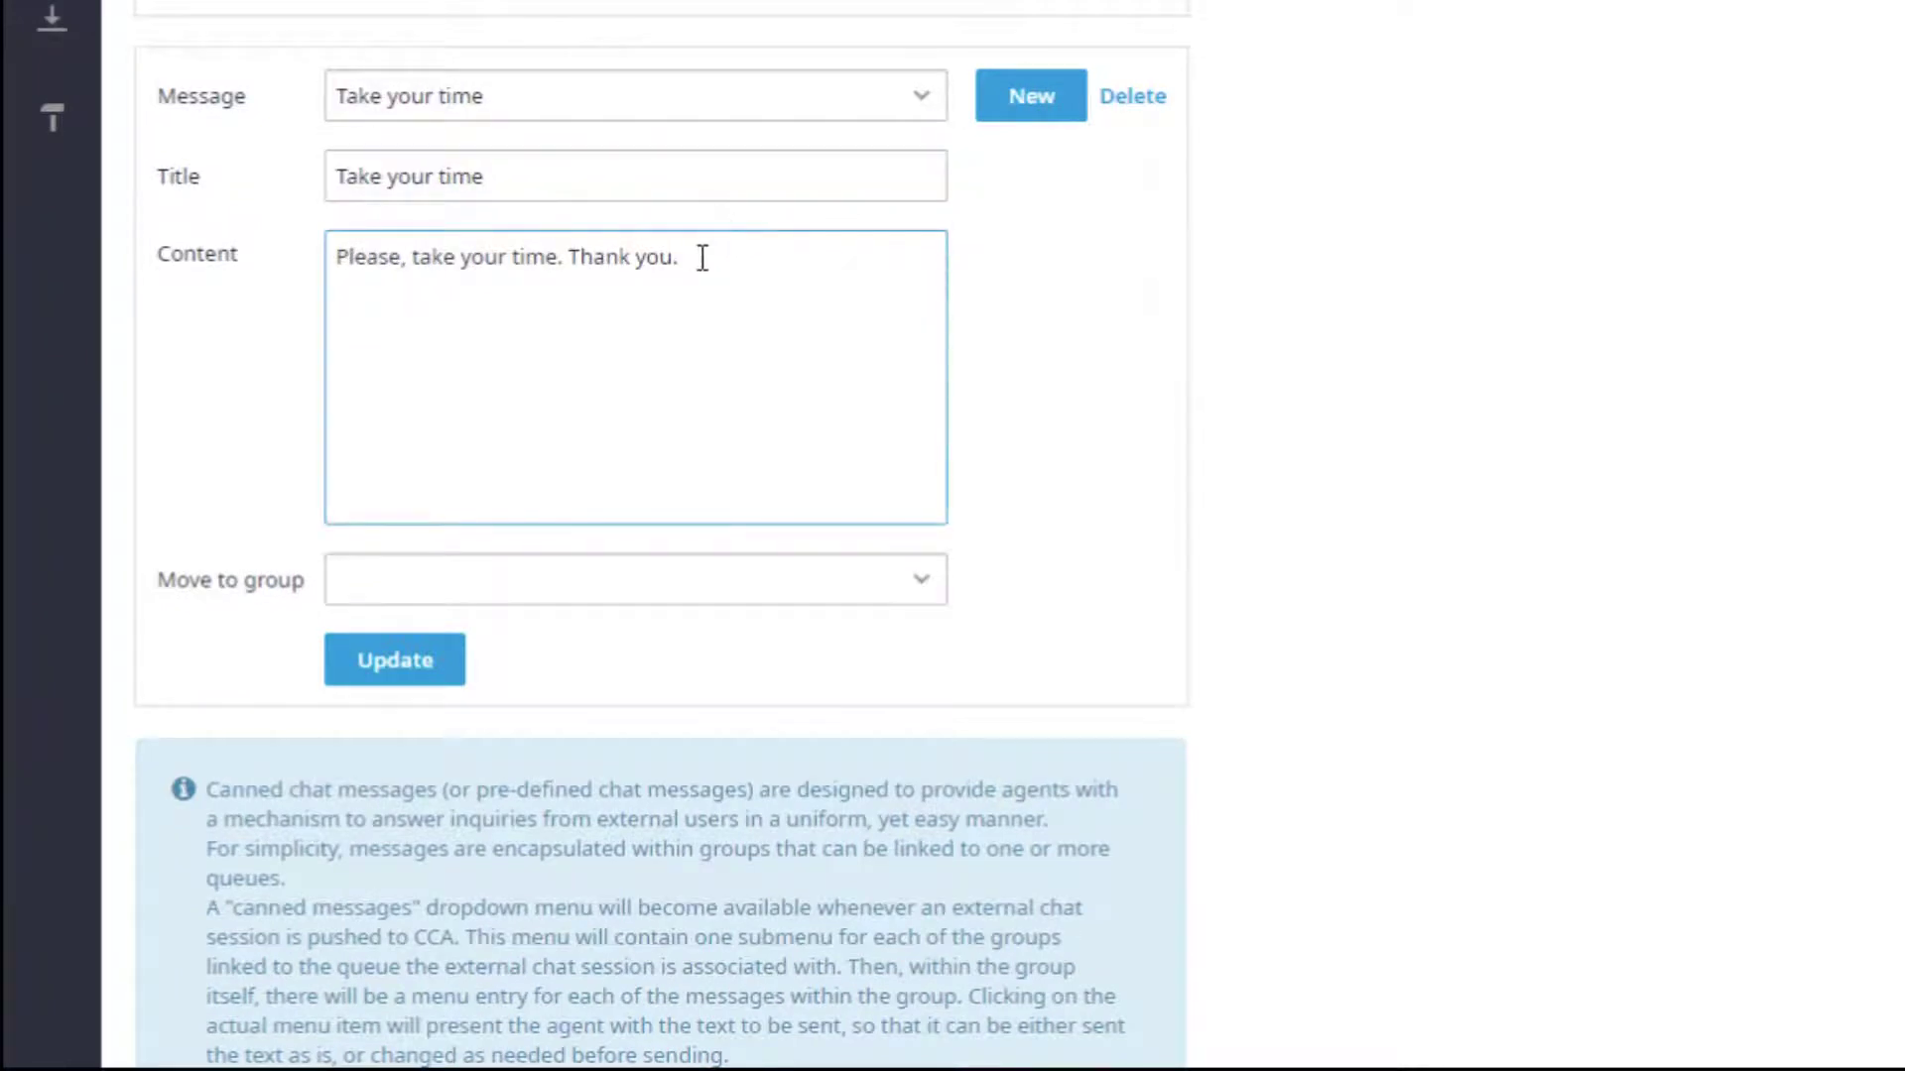
{"action": "key", "text": "BackSpace"}
{"action": "type", "text": "very much"}
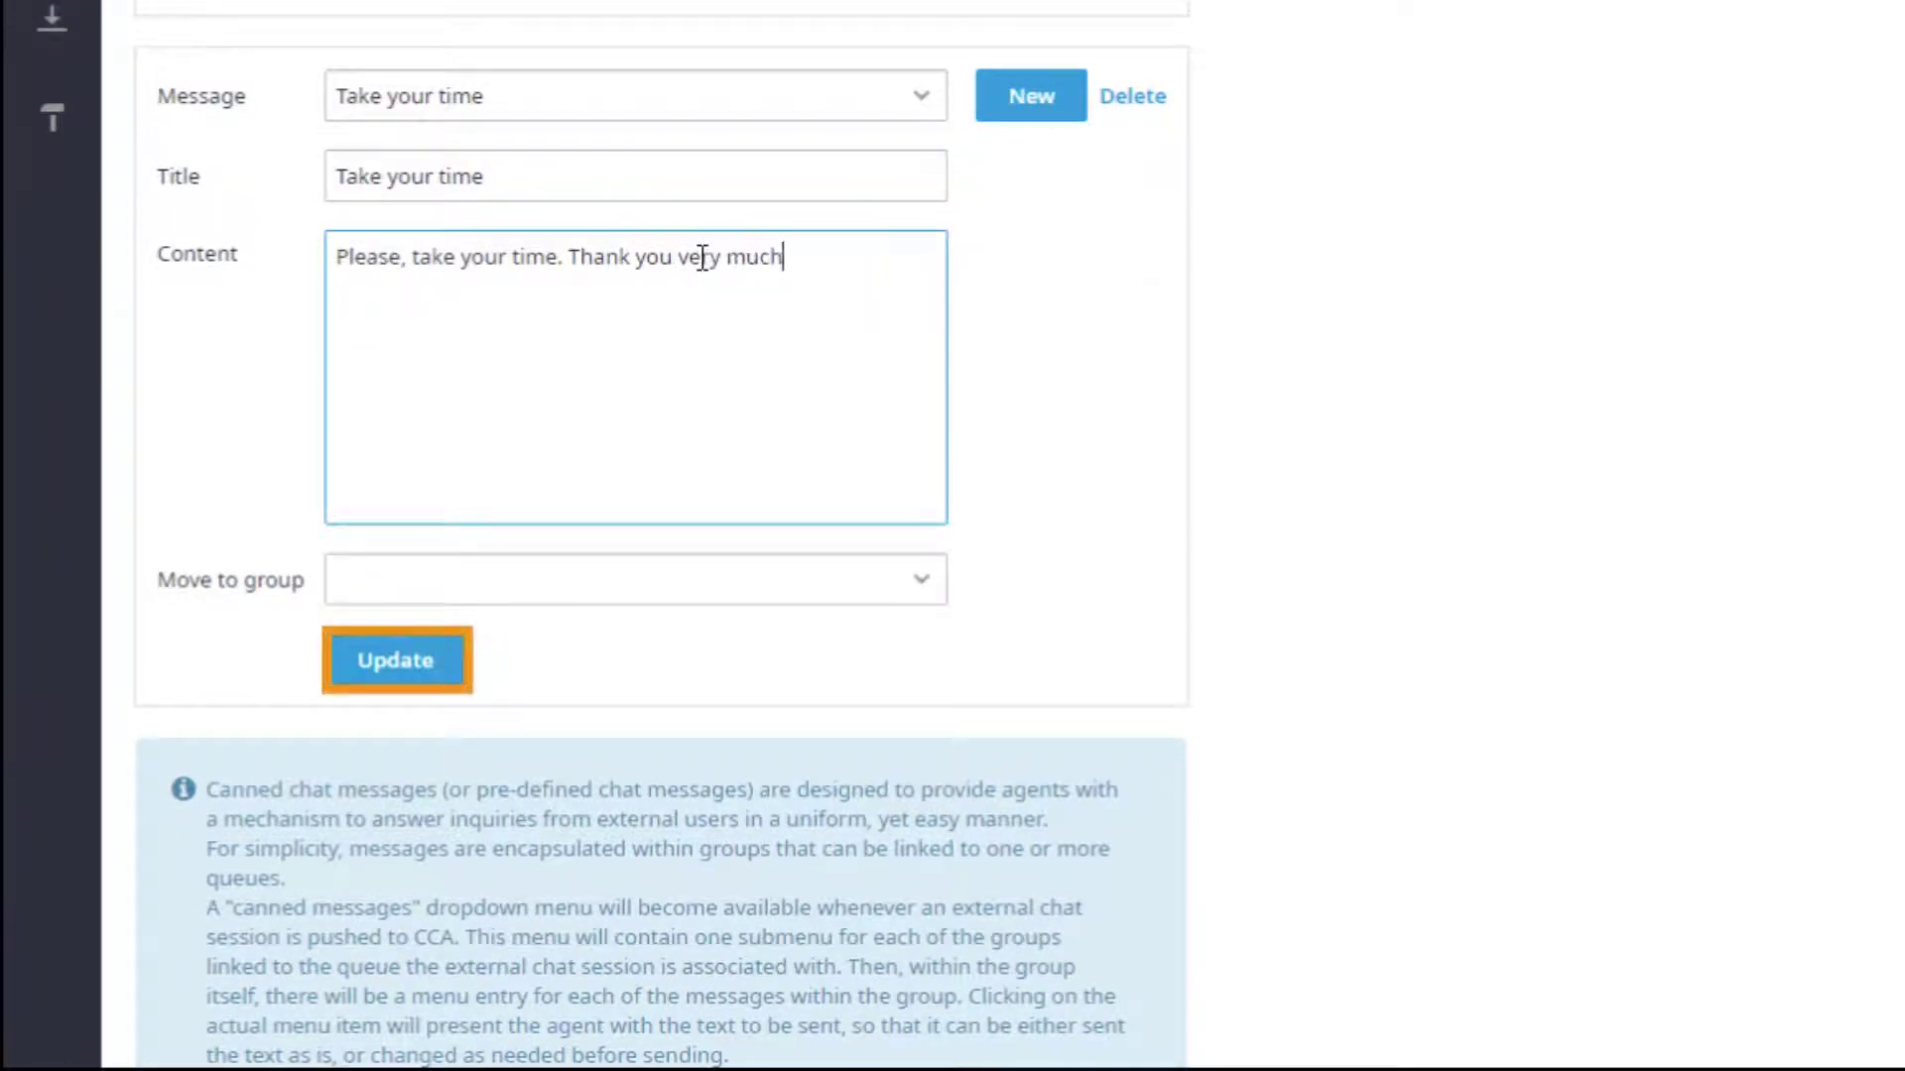
{"action": "type", "text": "."}
{"action": "left_click", "coordinate": [395, 662]}
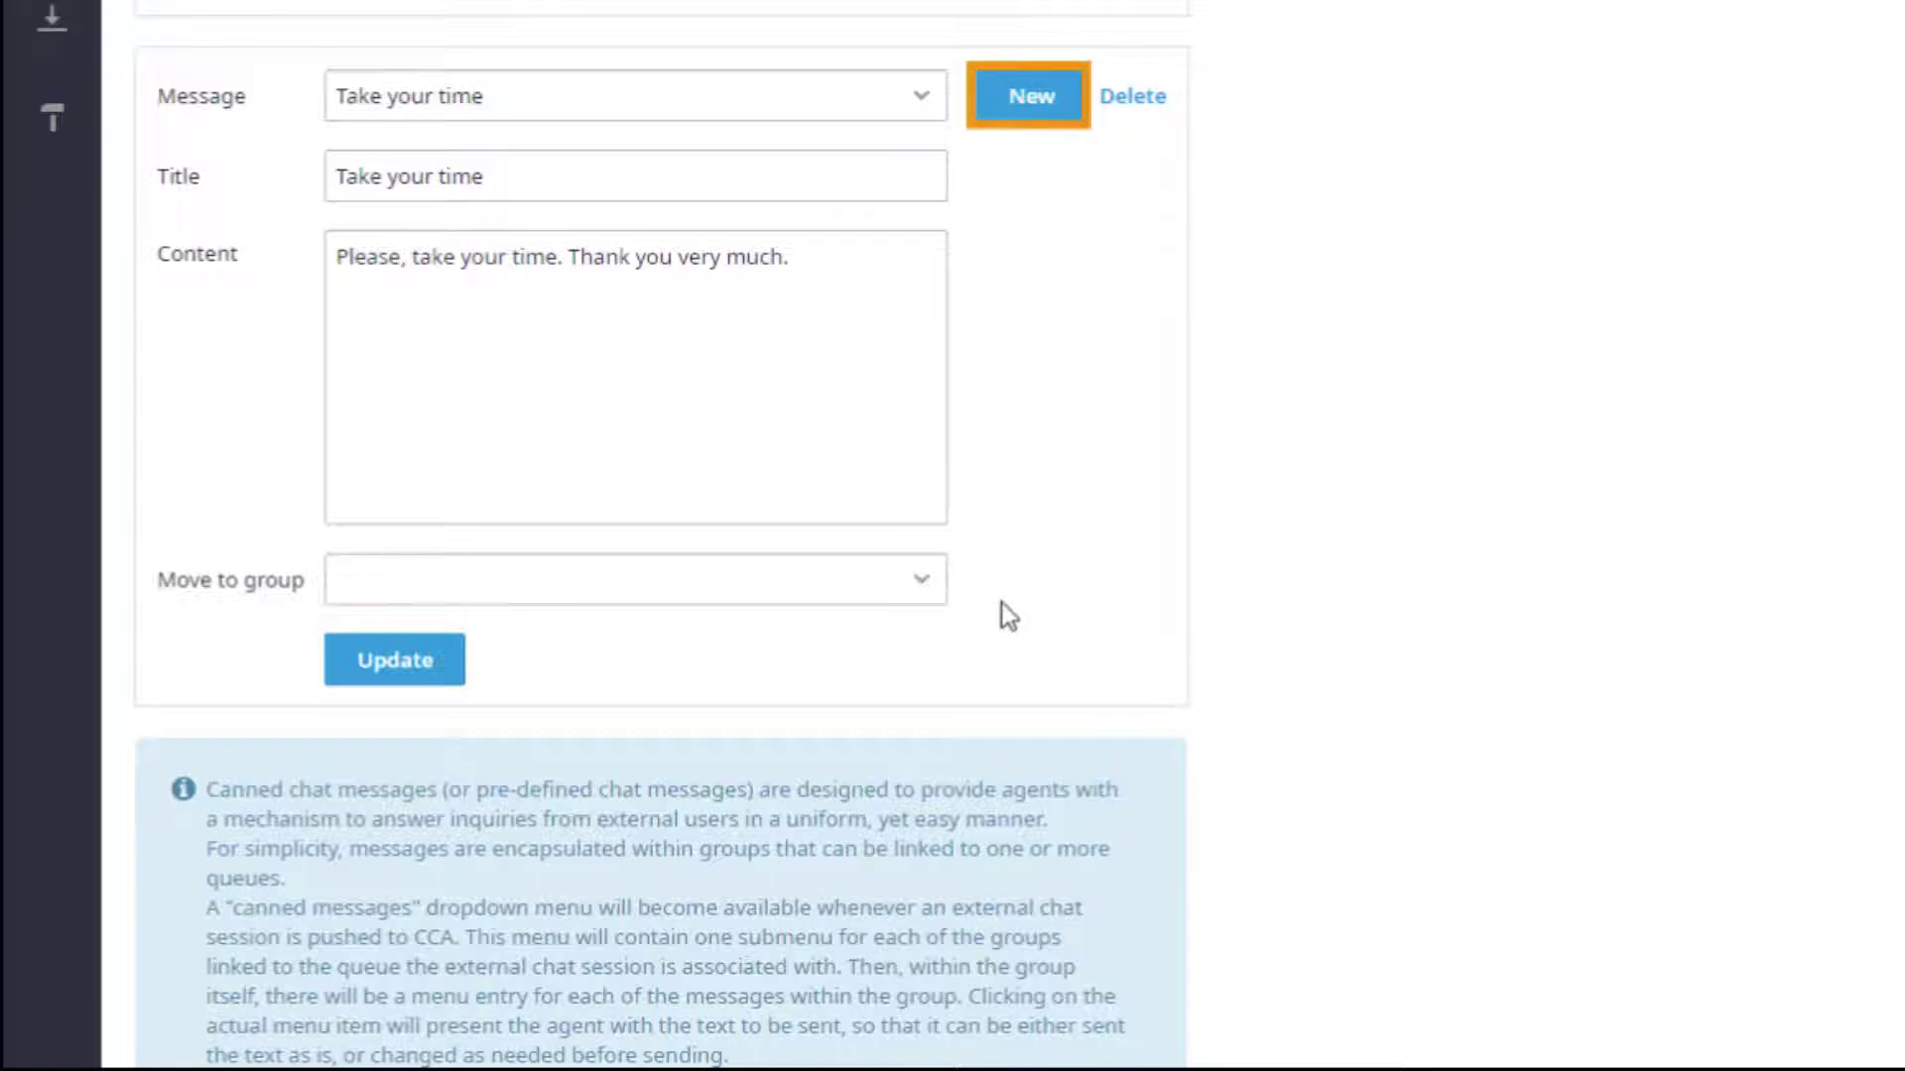
Create a new canned message titled 'Closing' and paste the closing thank-you text into its content.
{"action": "left_click", "coordinate": [1044, 118]}
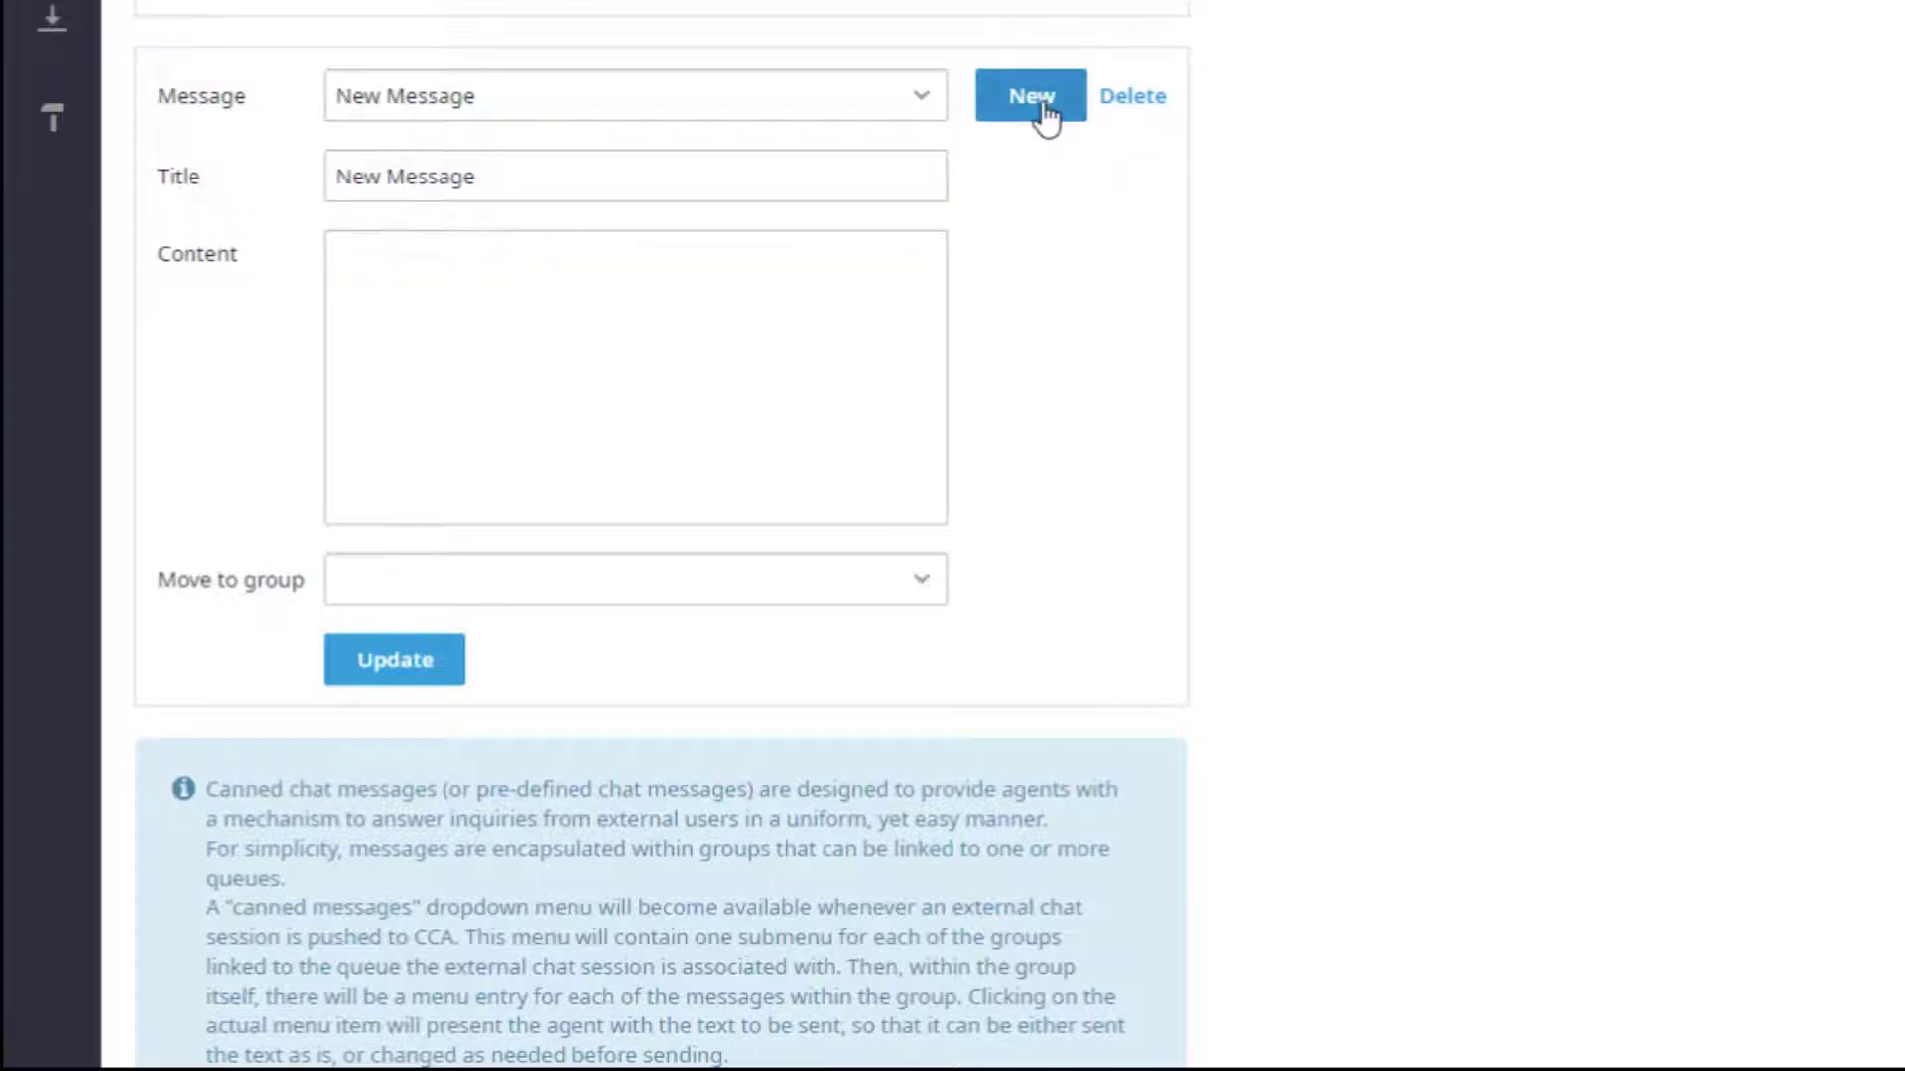
{"action": "left_click", "coordinate": [656, 180]}
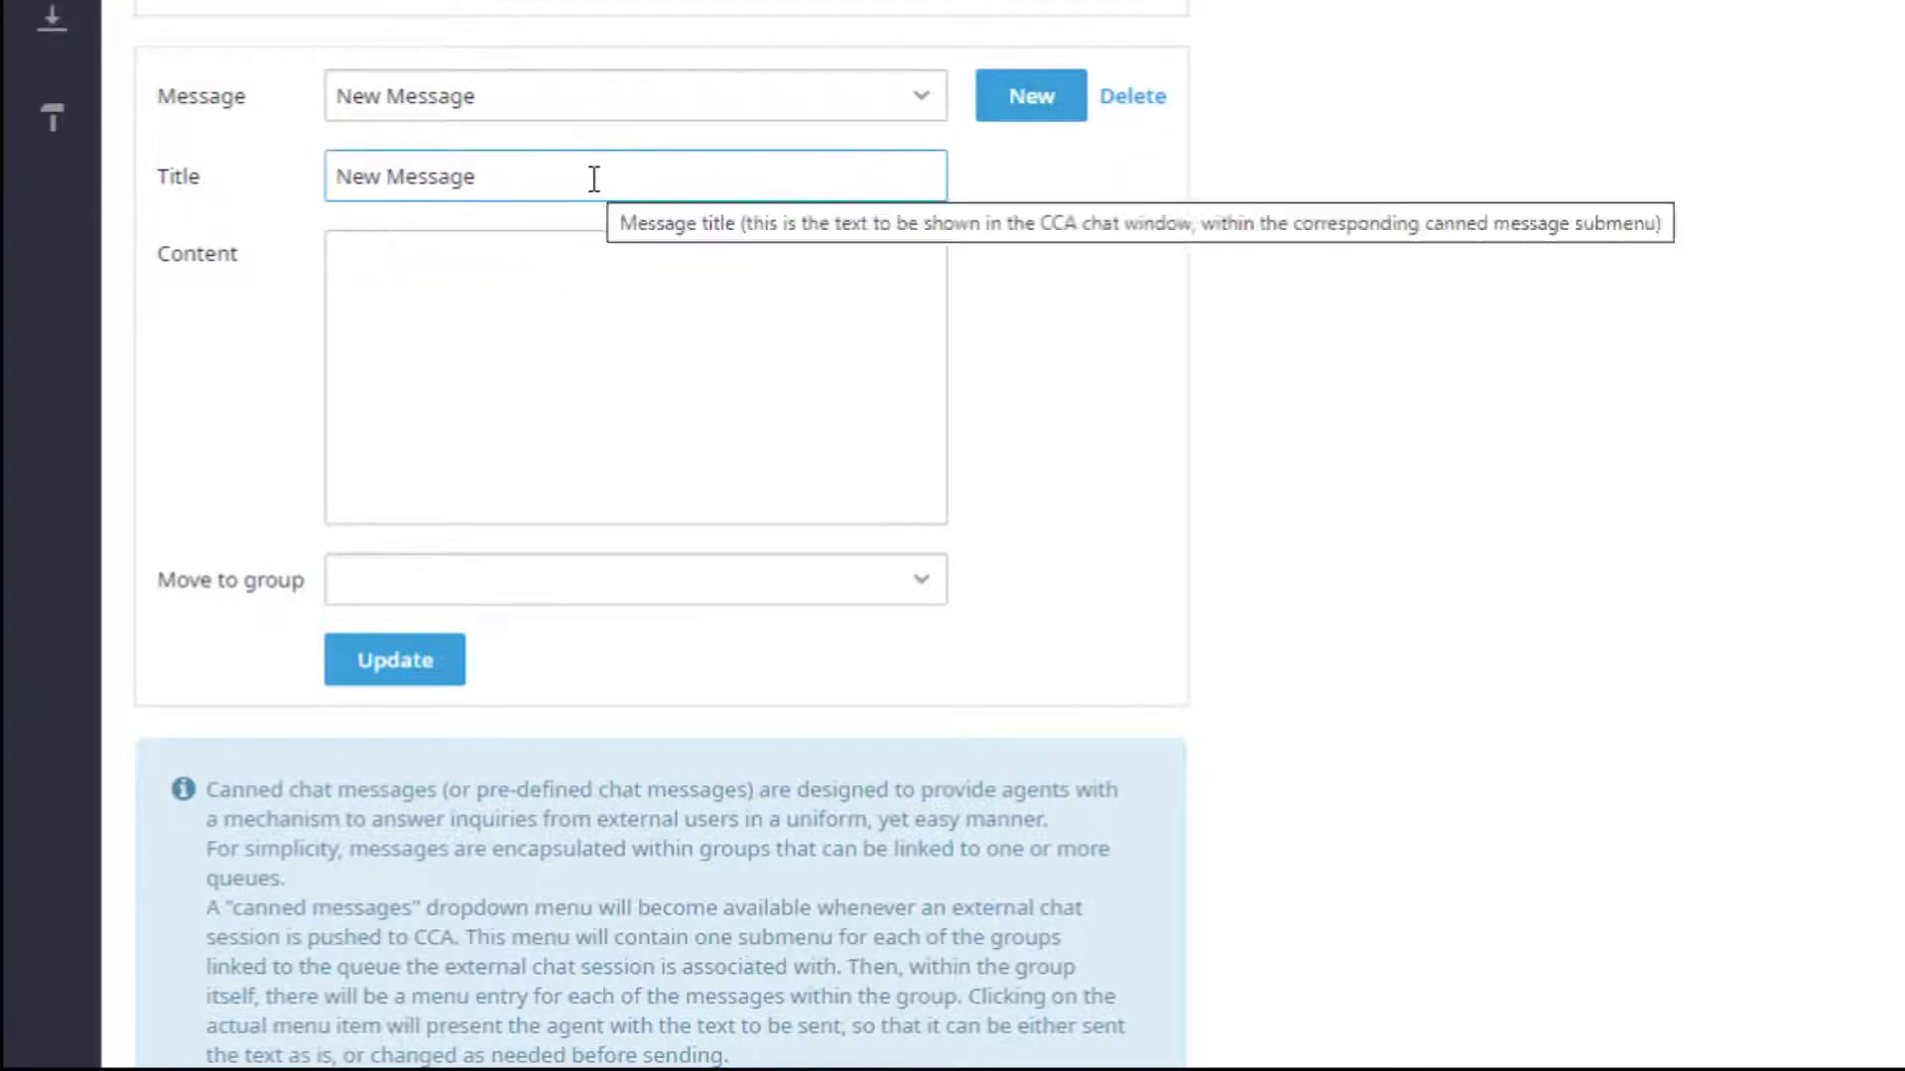
{"action": "key", "text": "ctrl+shift+Left"}
{"action": "key", "text": "ctrl+shift+Left"}
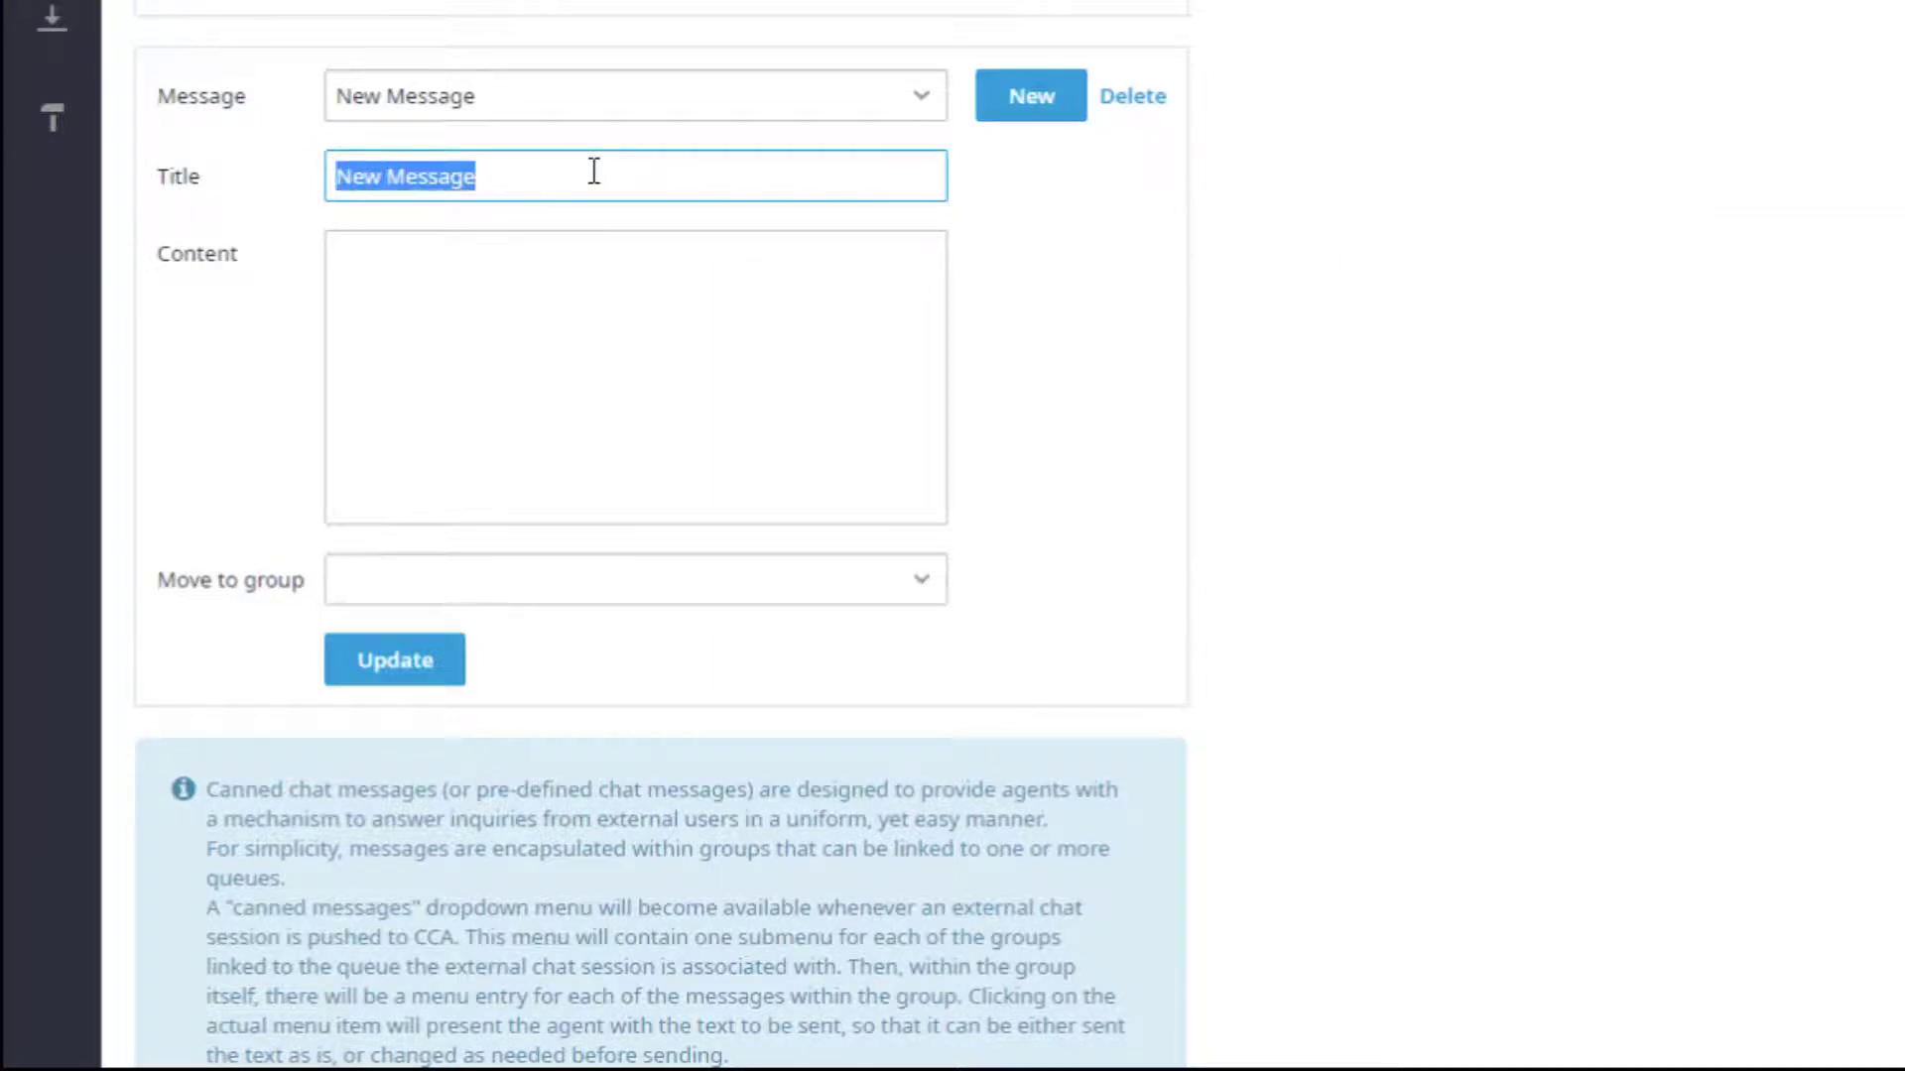
{"action": "type", "text": "Closing"}
{"action": "left_click", "coordinate": [586, 236]}
{"action": "type", "text": "Thank you for chatting with me today. Once again, my name is <Agent Name>, is there anything else that I can assist you with?"}
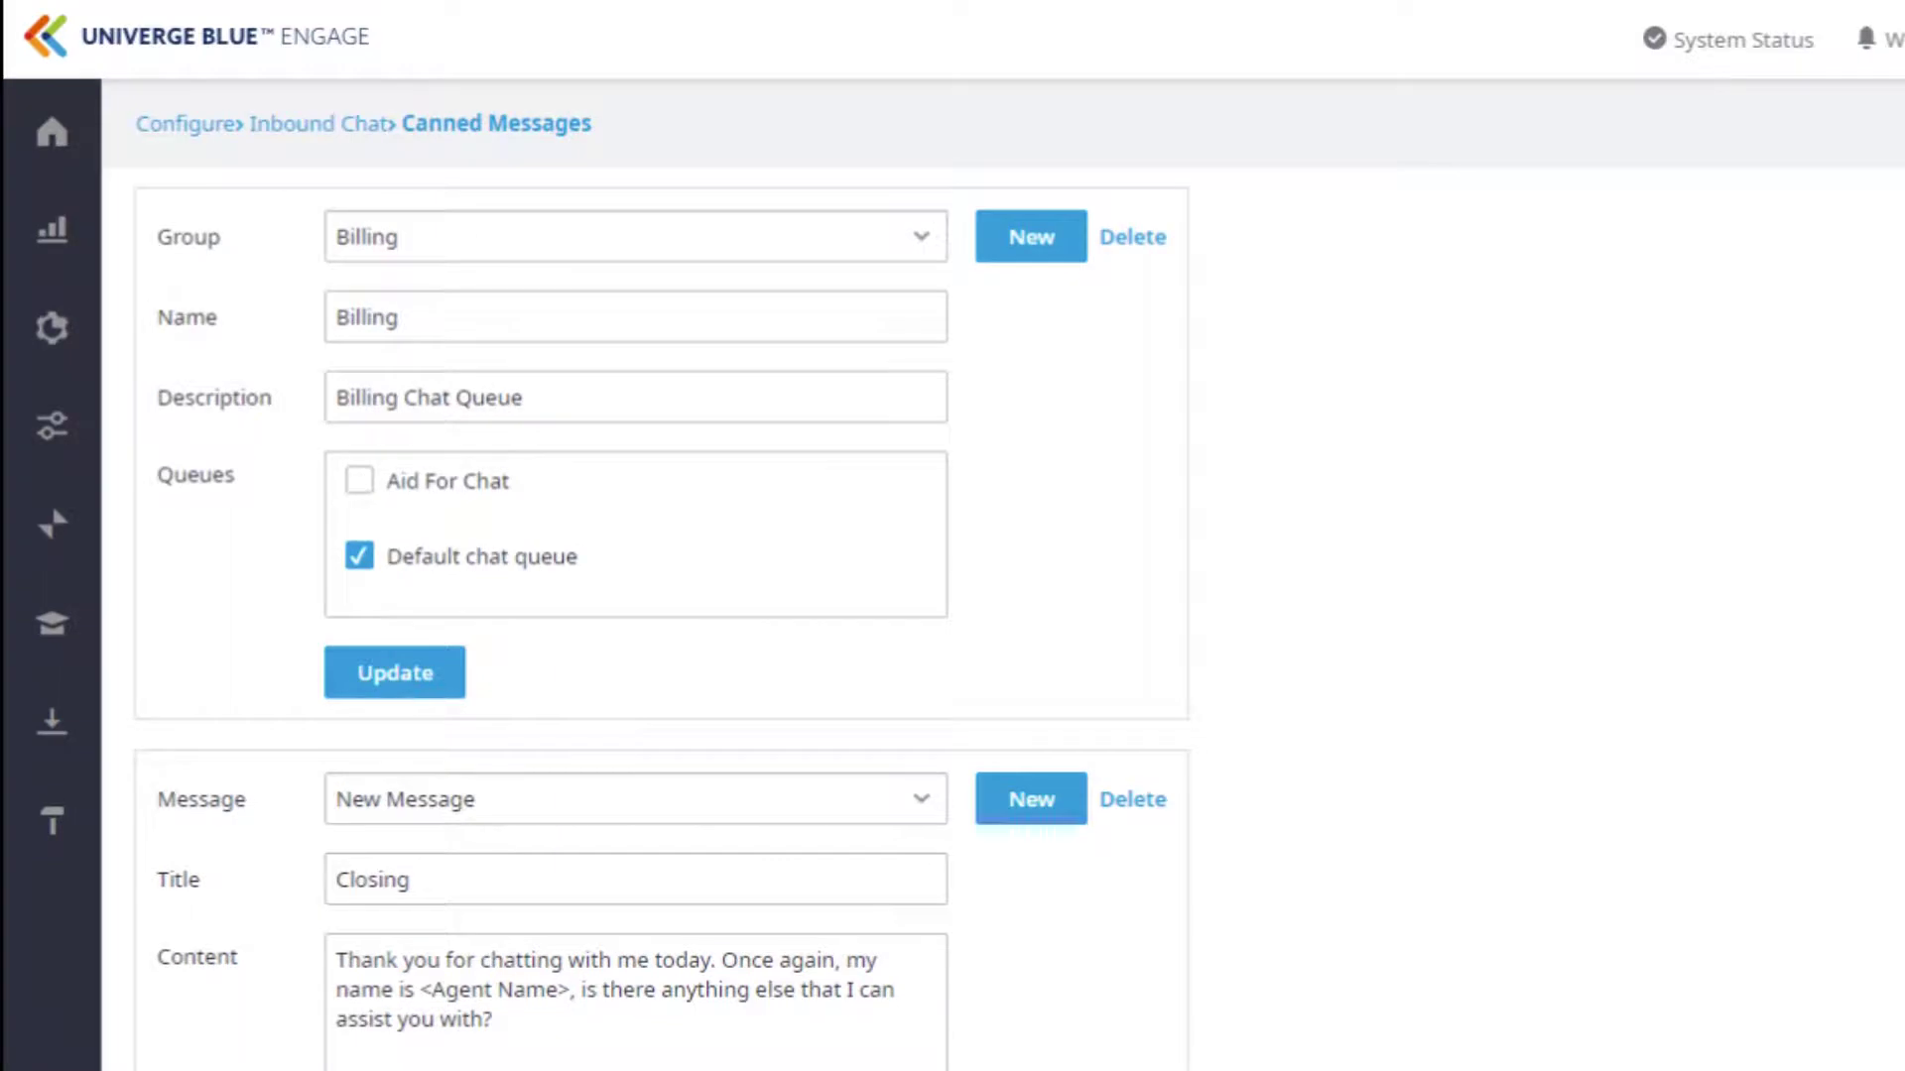
Return to the Inbound Chat options and open the Chat Transcript Settings.
{"action": "left_click", "coordinate": [343, 126]}
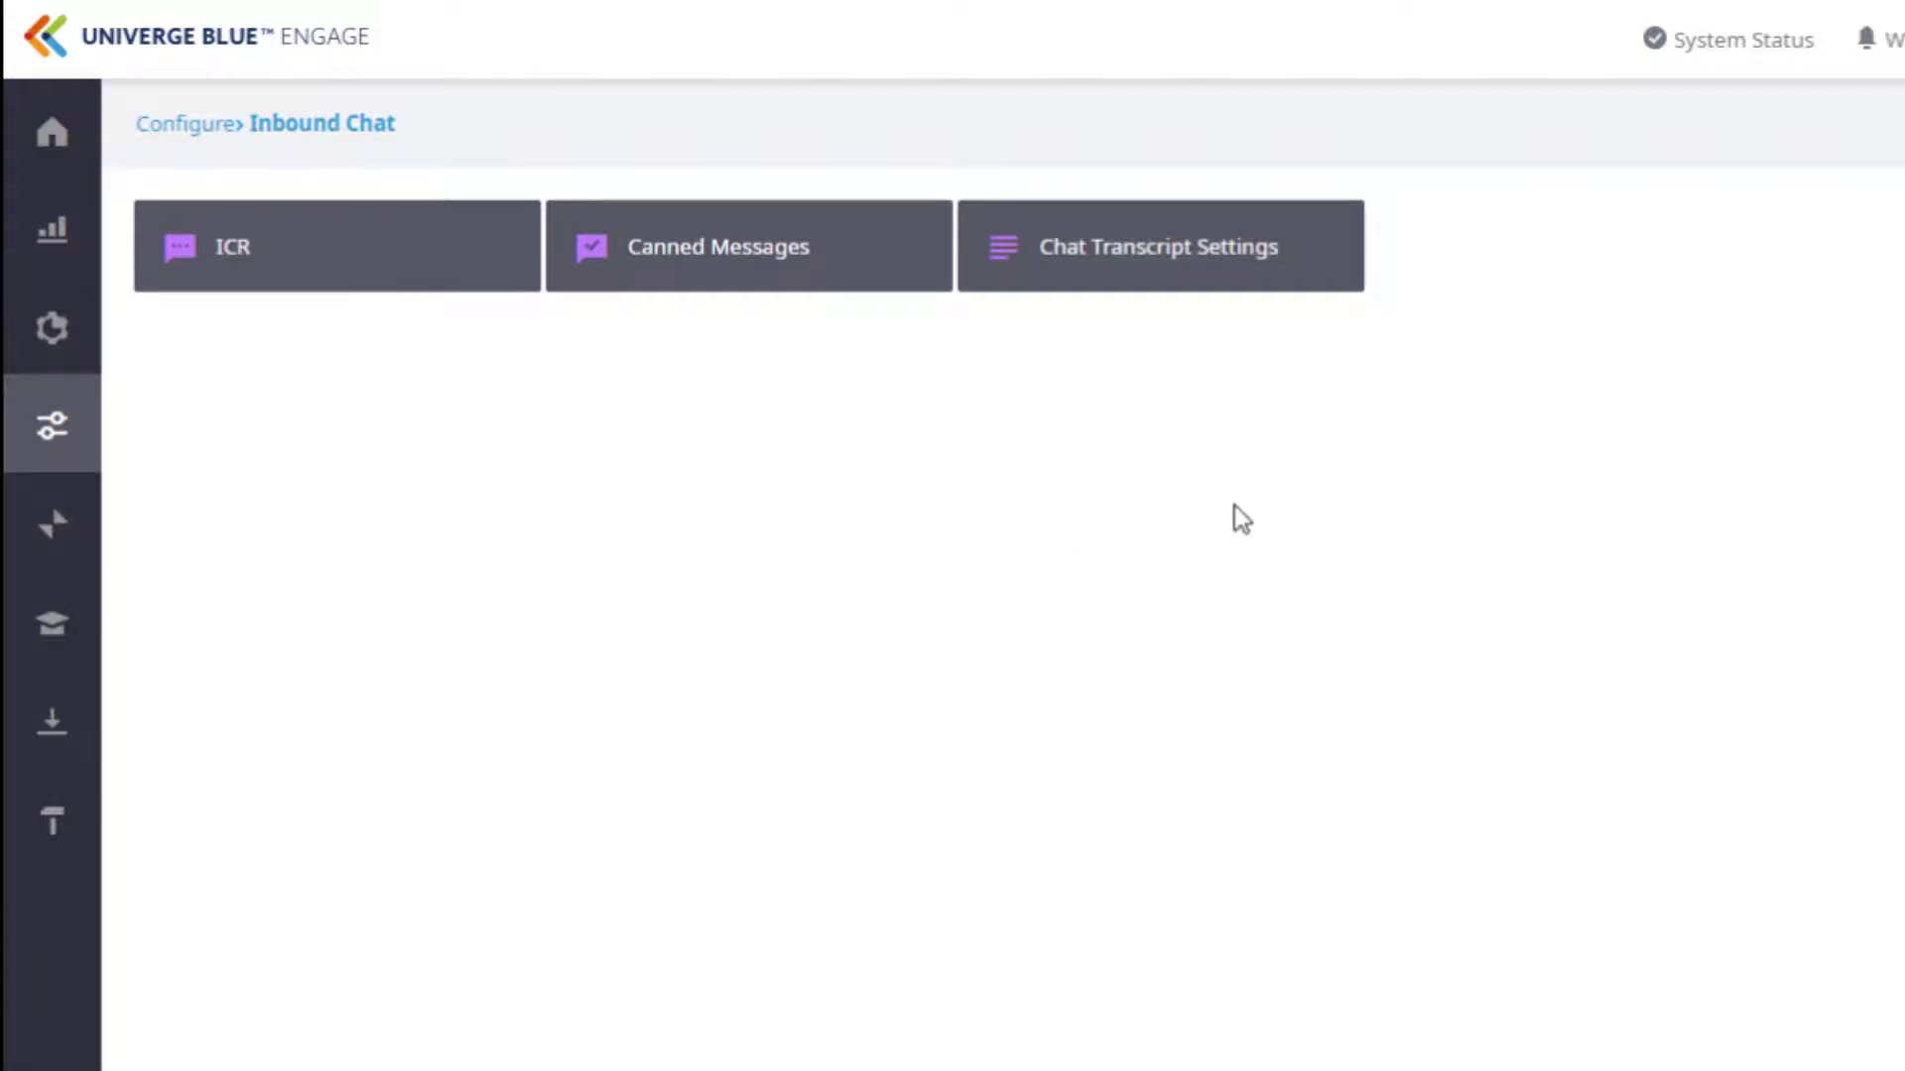
{"action": "left_click", "coordinate": [1319, 288]}
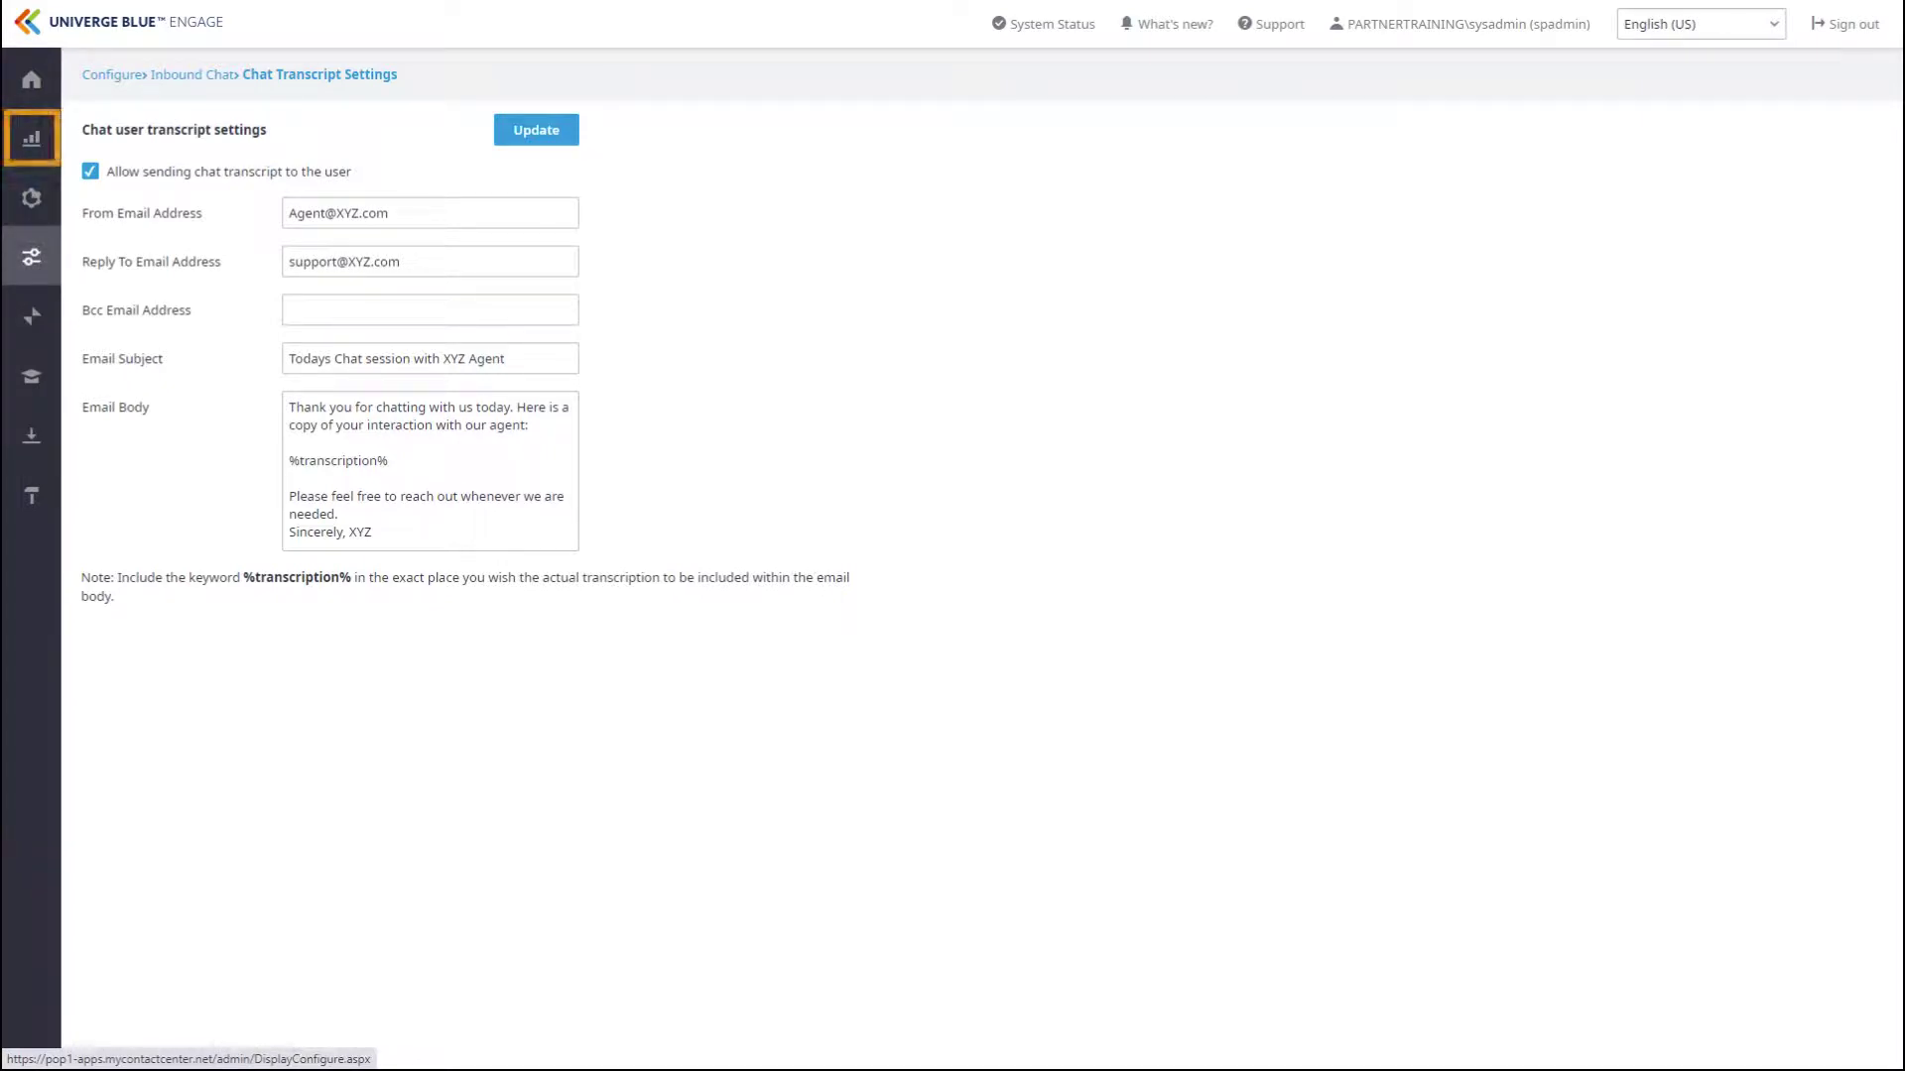
From the Analysis section, open the Monitoring page in a new browser window.
{"action": "left_click", "coordinate": [10, 155]}
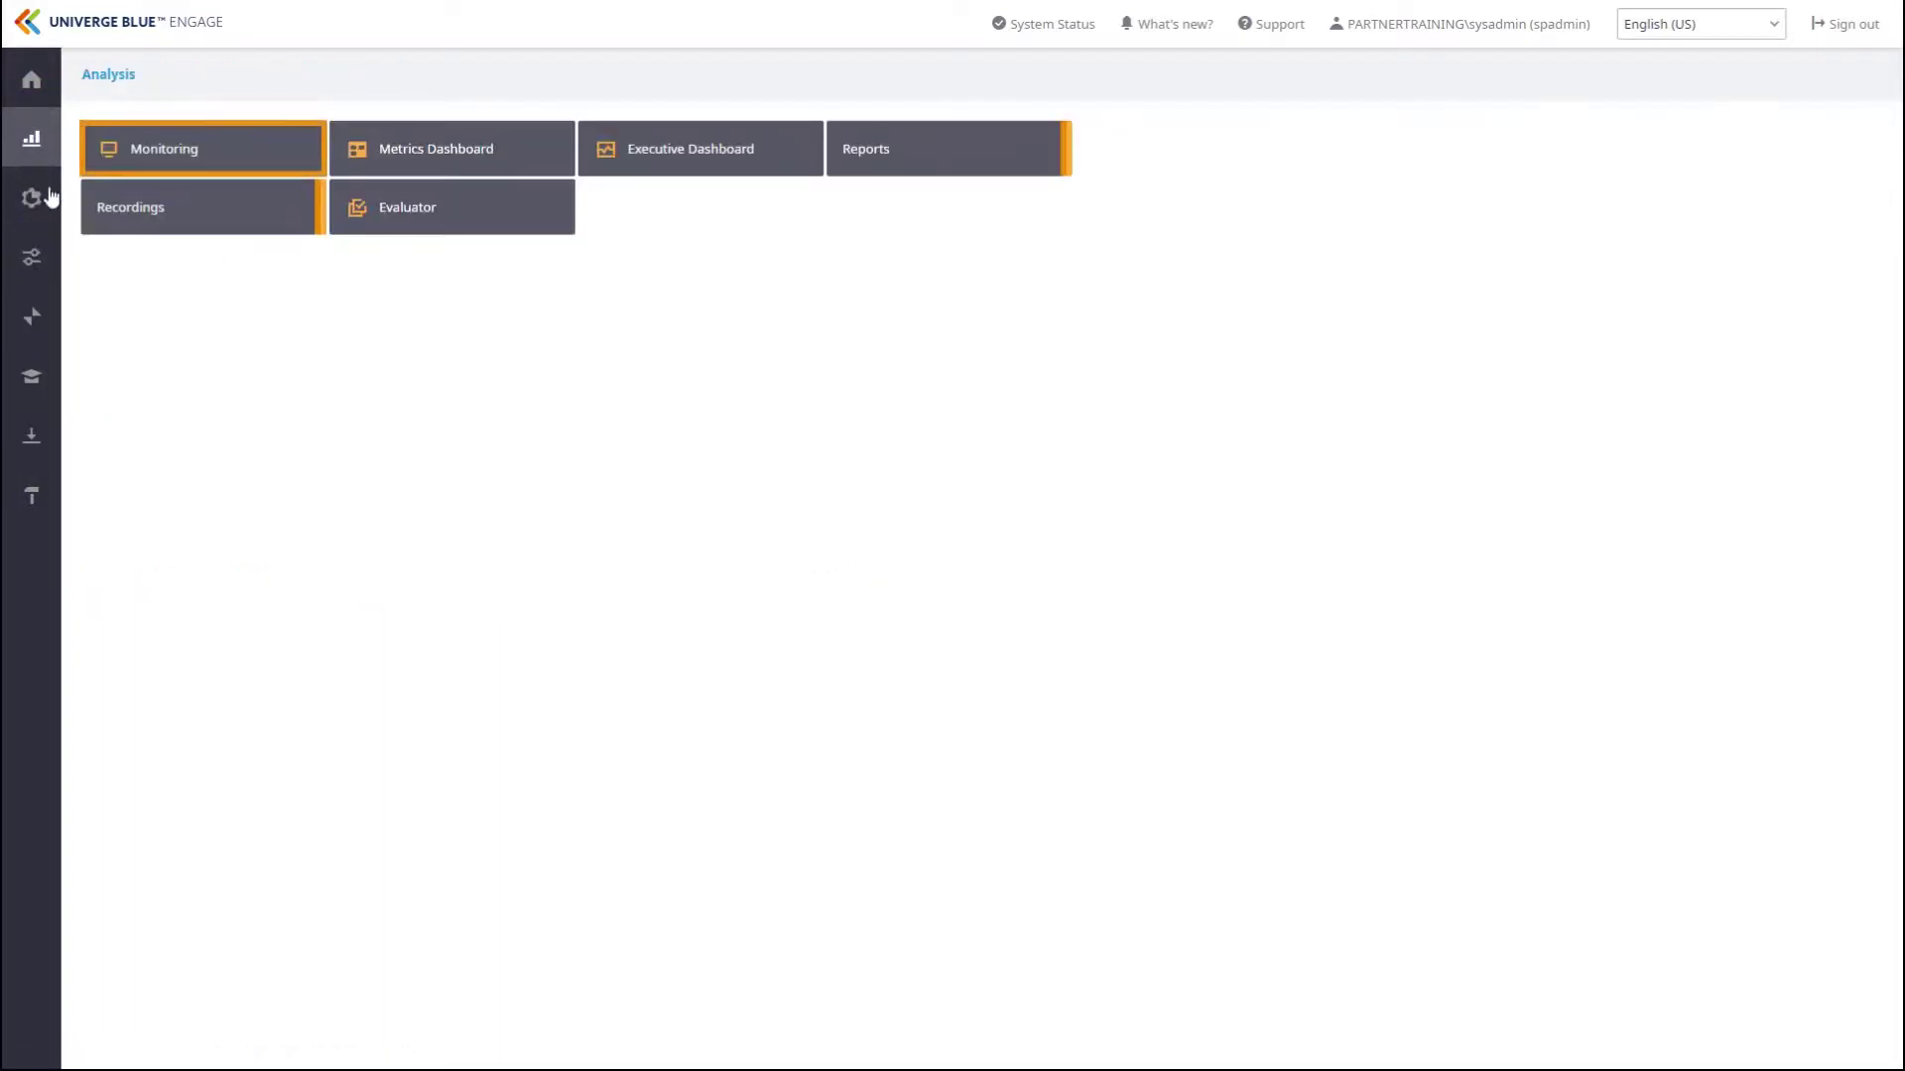
{"action": "right_click", "coordinate": [237, 153]}
{"action": "left_click", "coordinate": [266, 186]}
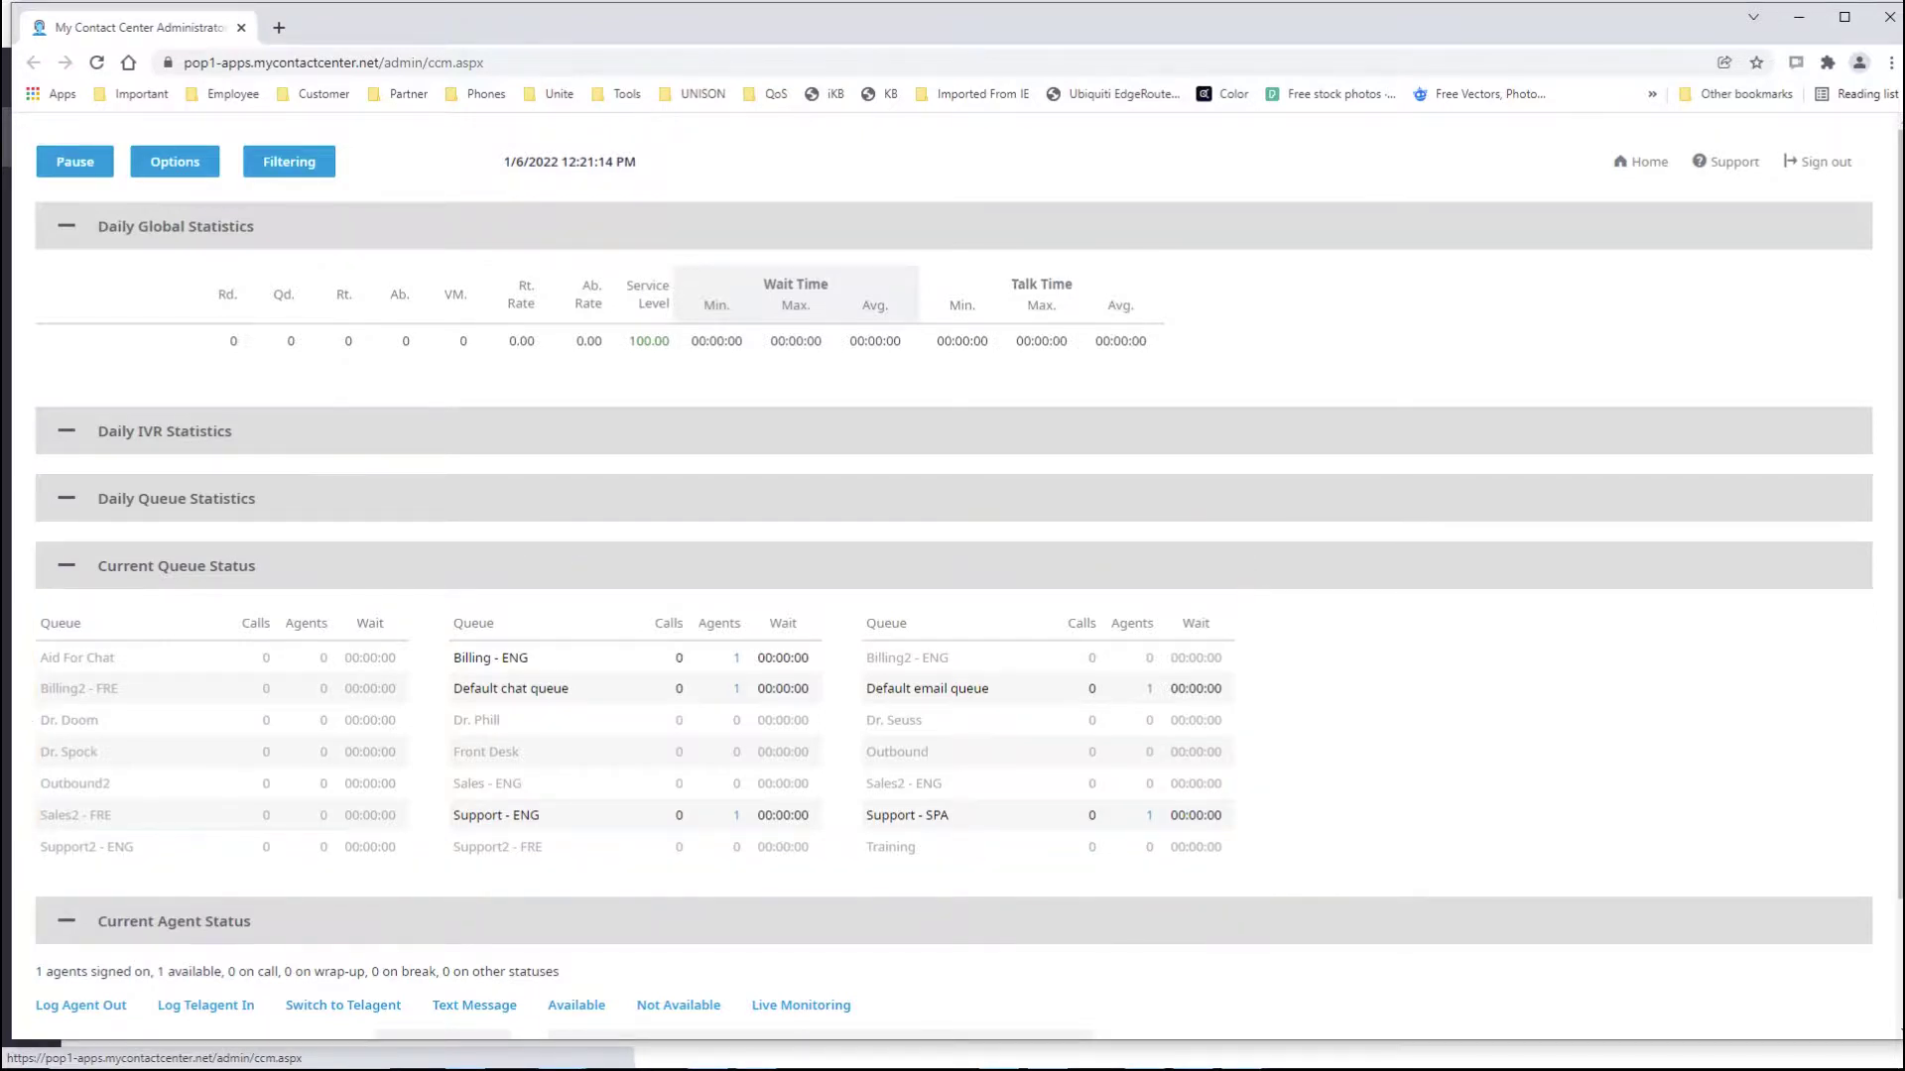
List the Default chat queue's signed-in agents and mark the Trainer agent for removal.
{"action": "left_click", "coordinate": [738, 690]}
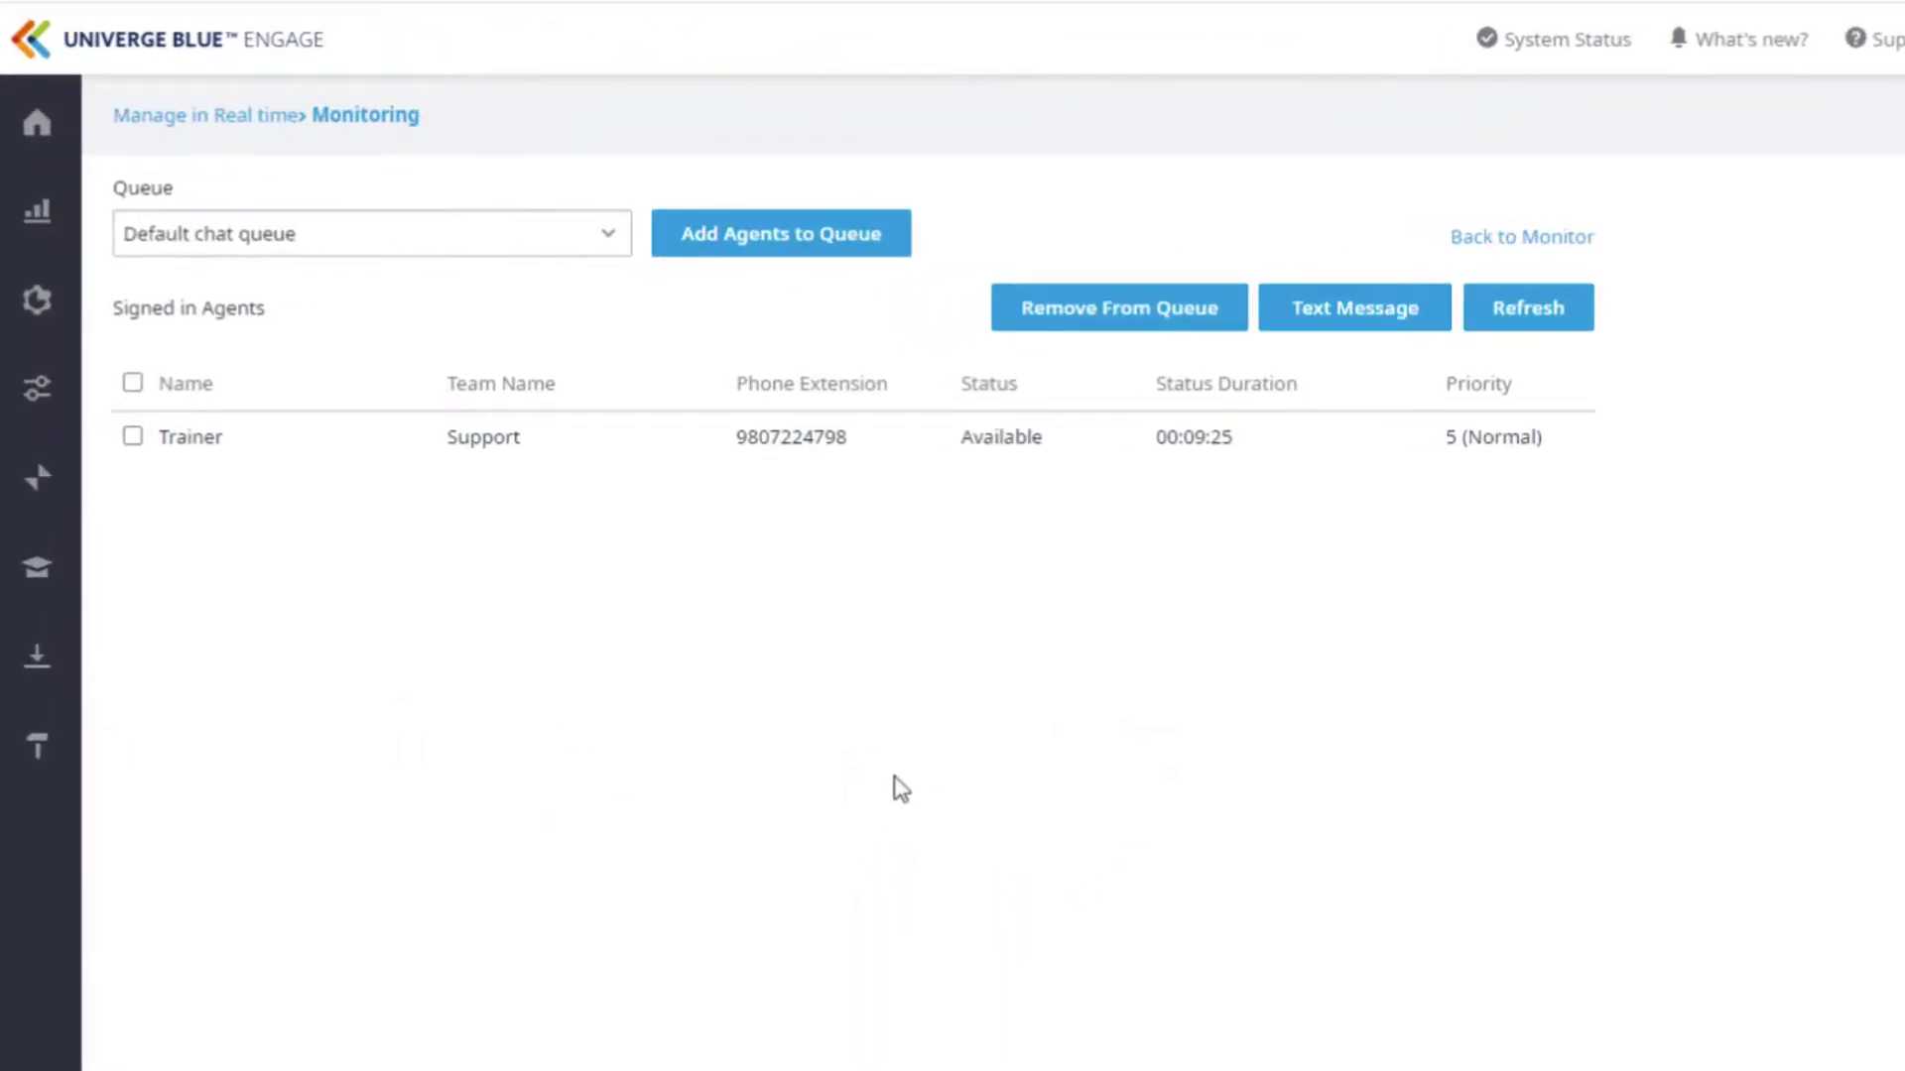
{"action": "left_click", "coordinate": [609, 238]}
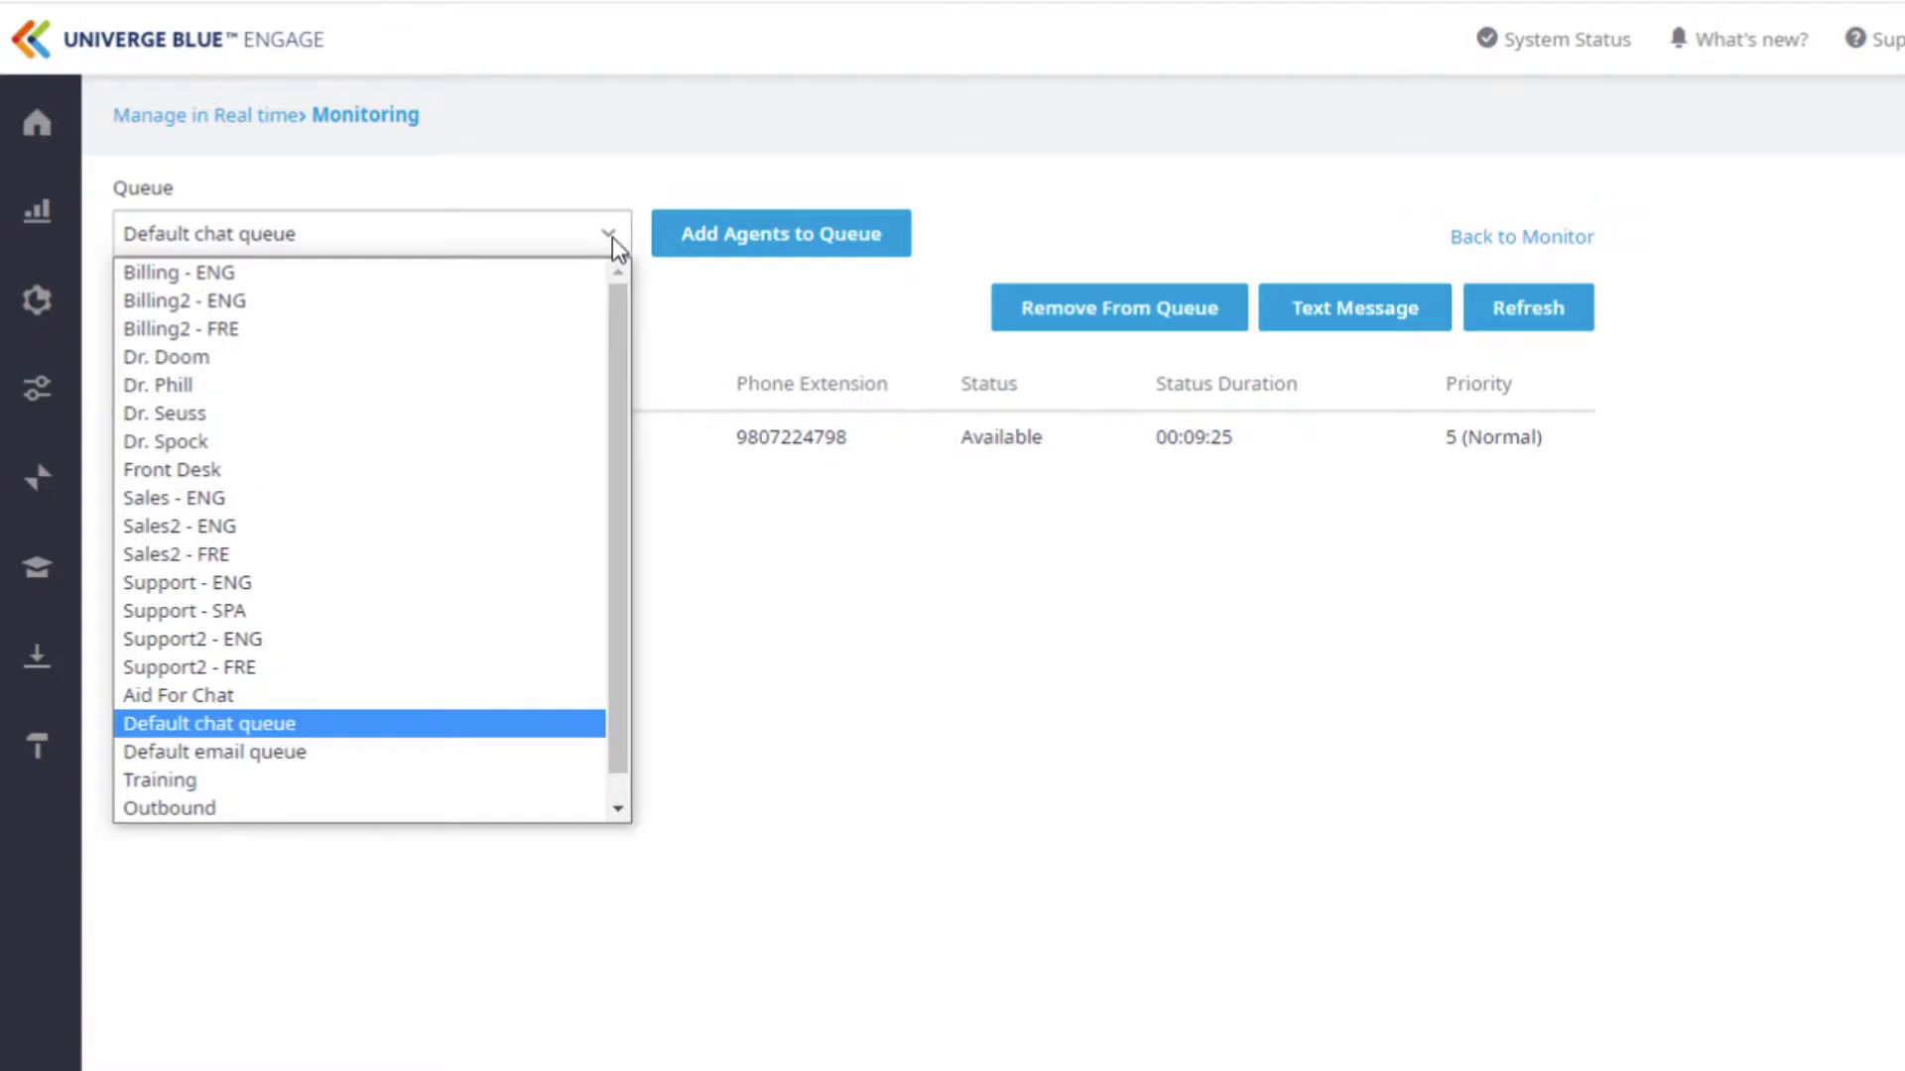
{"action": "left_click", "coordinate": [612, 237]}
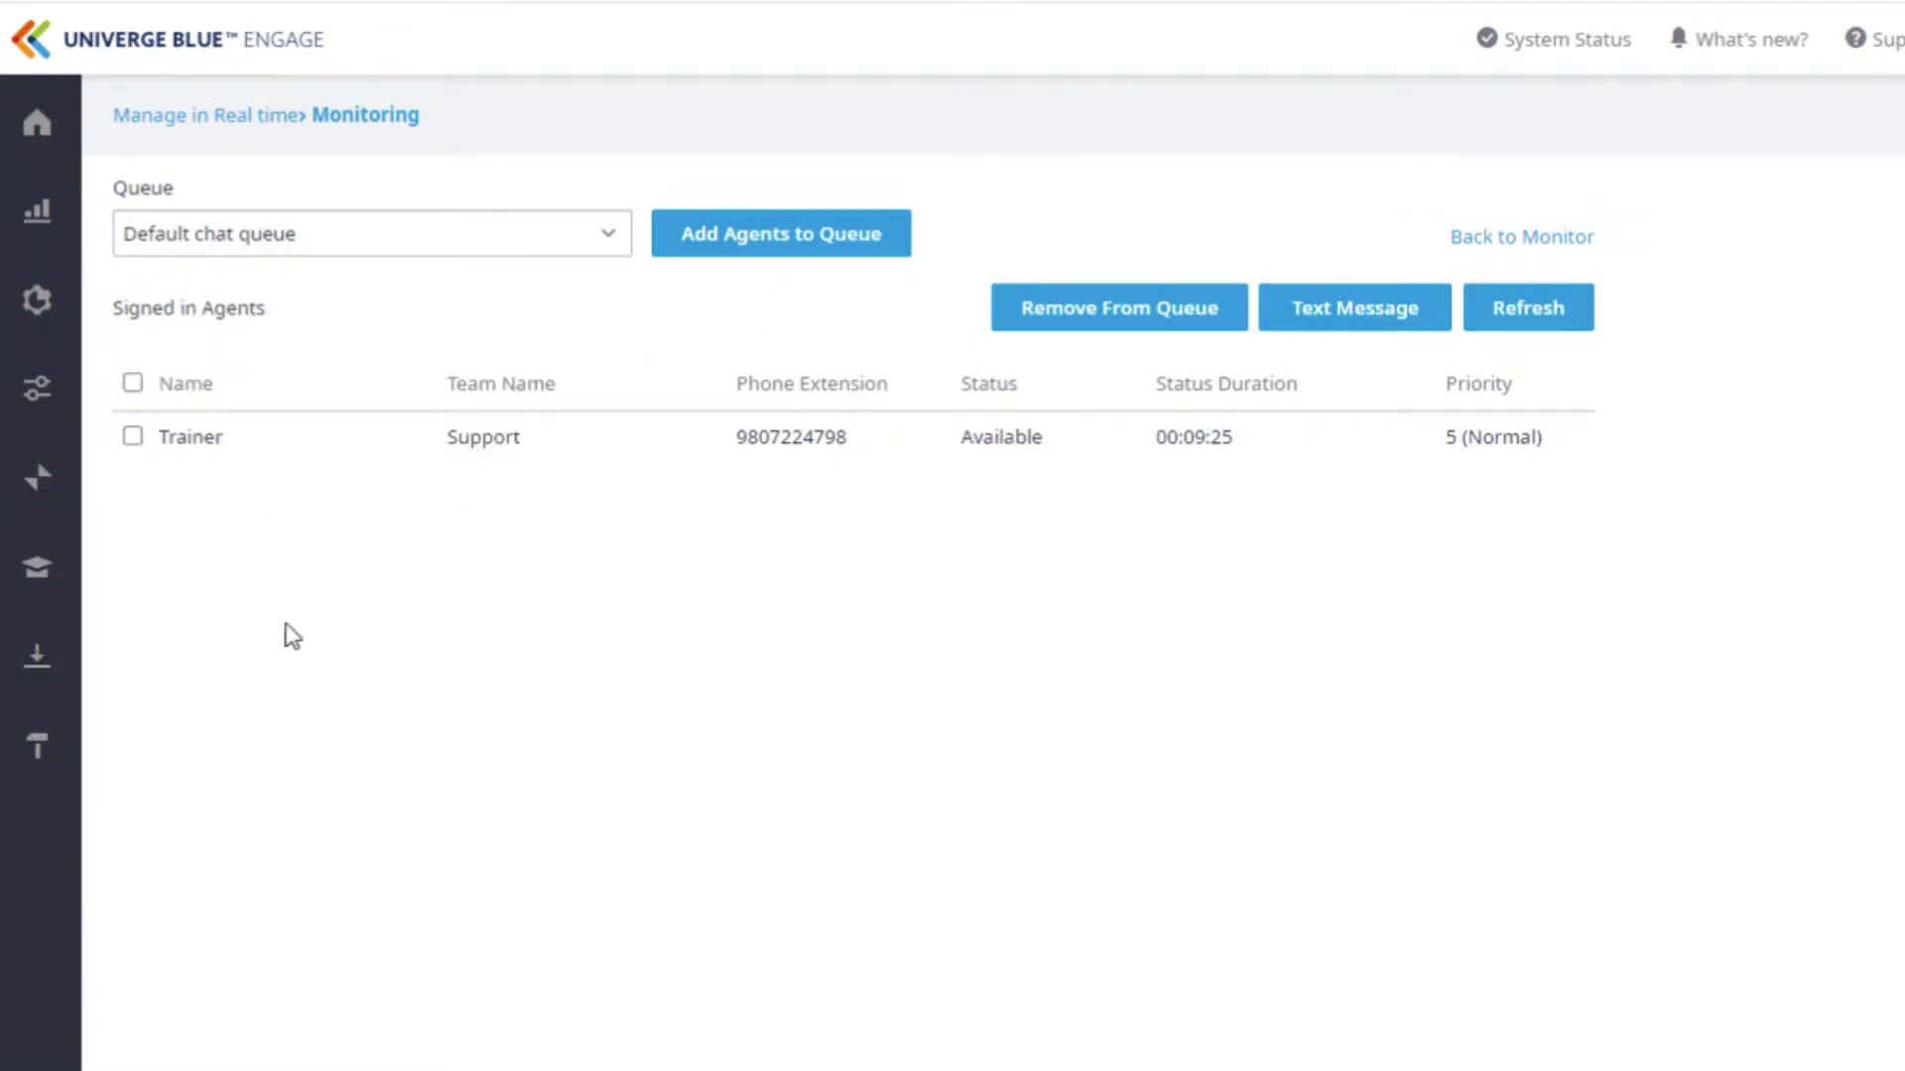
{"action": "left_click", "coordinate": [132, 436]}
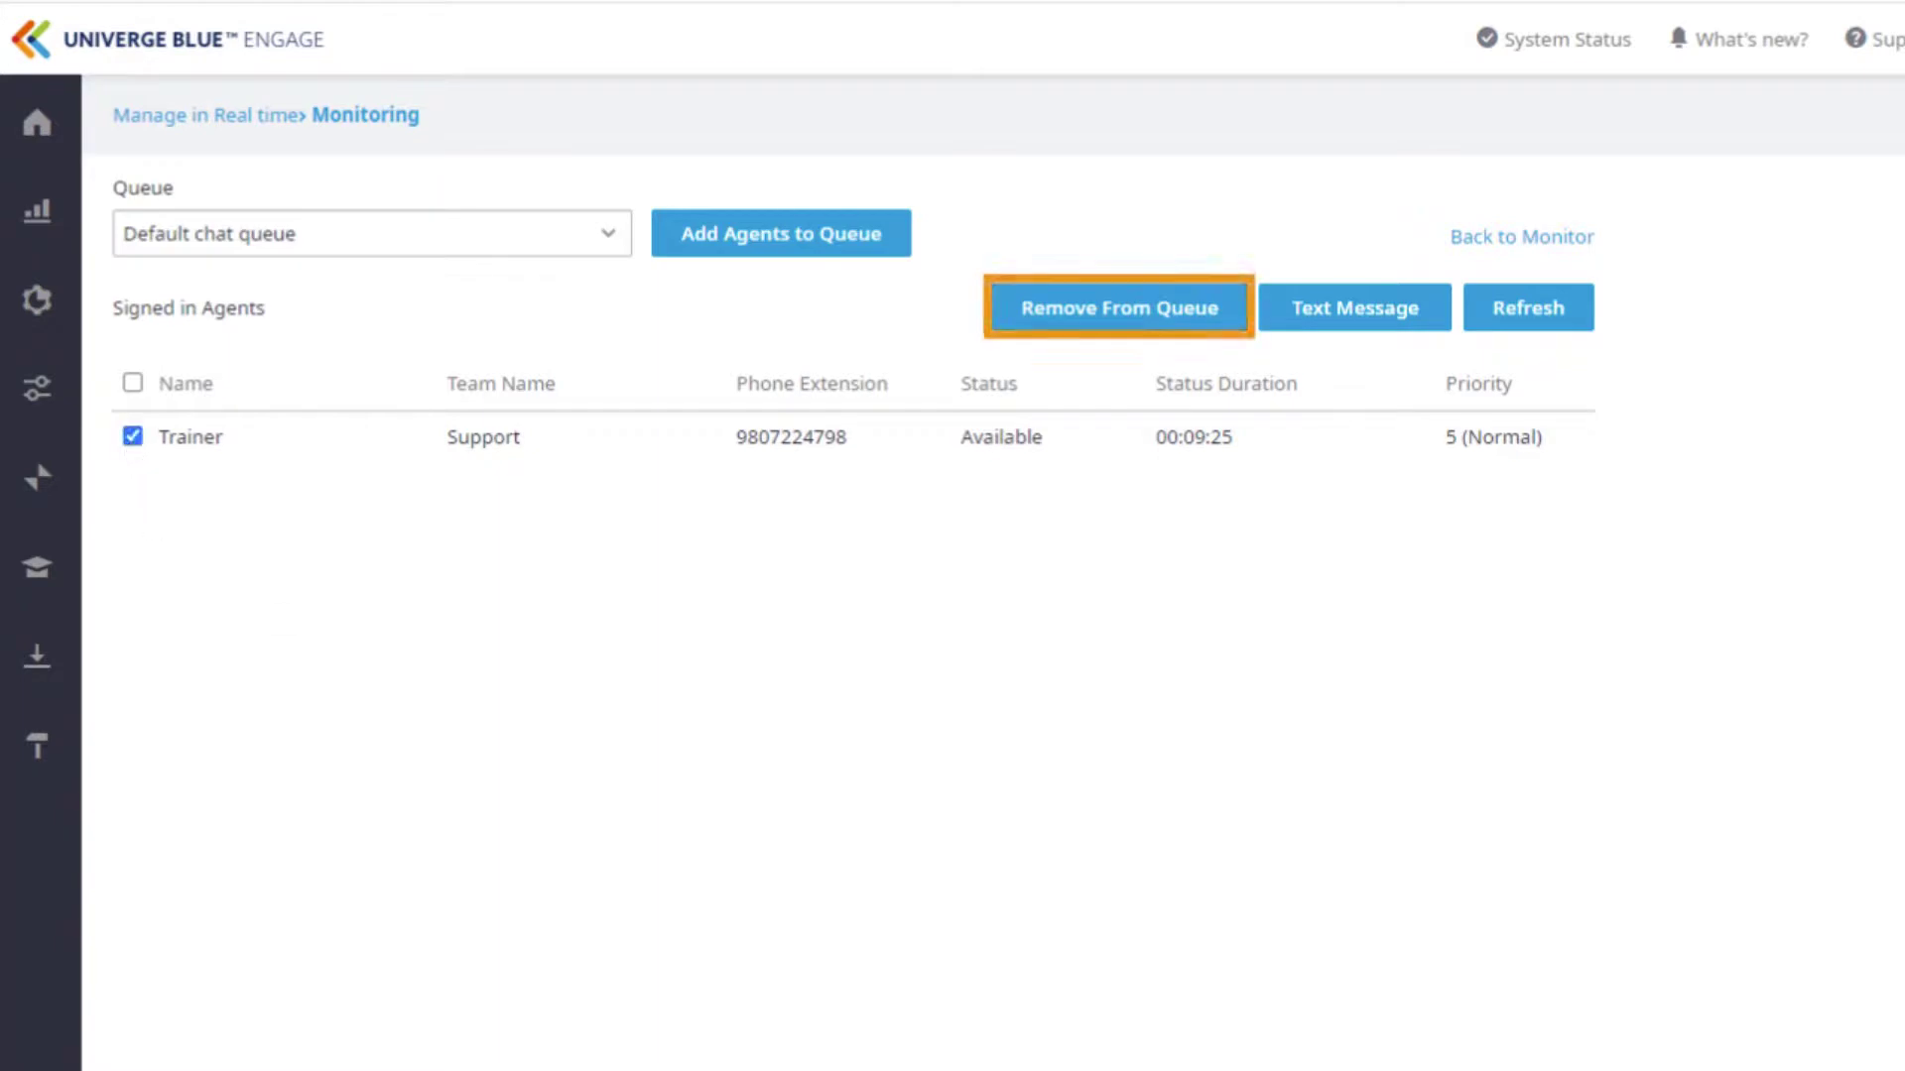